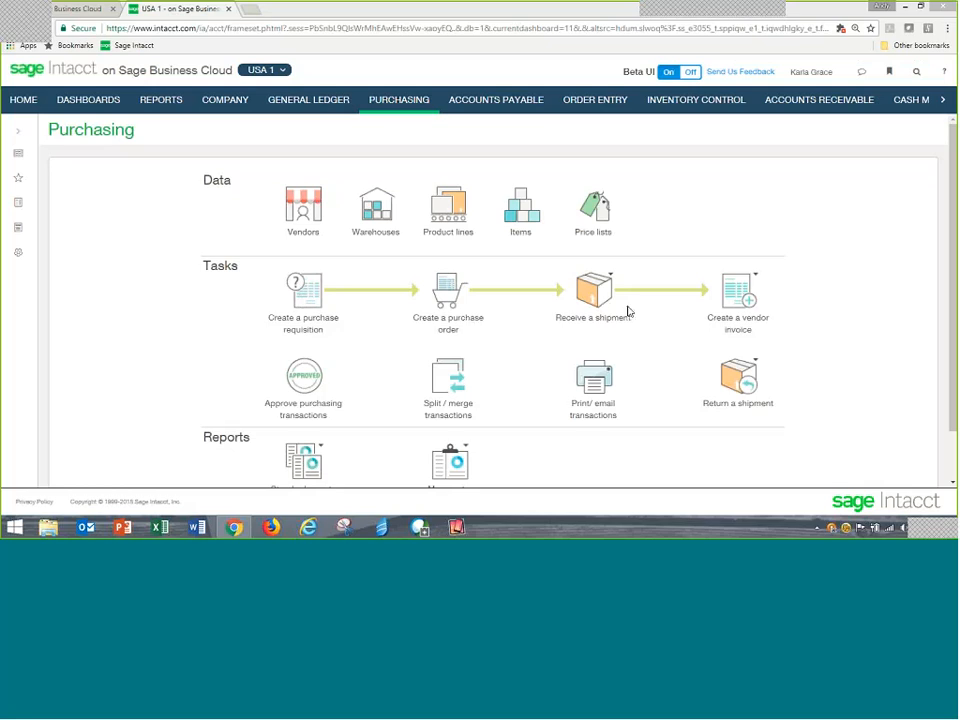
{"action": "mouse_move", "coordinate": [604, 311]}
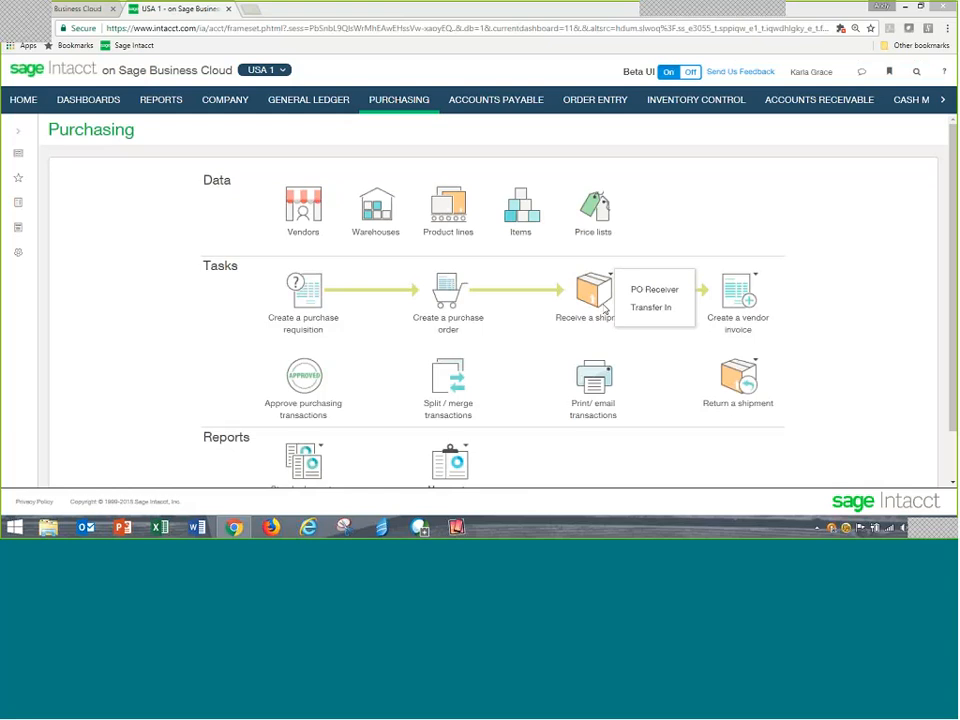
{"action": "mouse_move", "coordinate": [735, 303]}
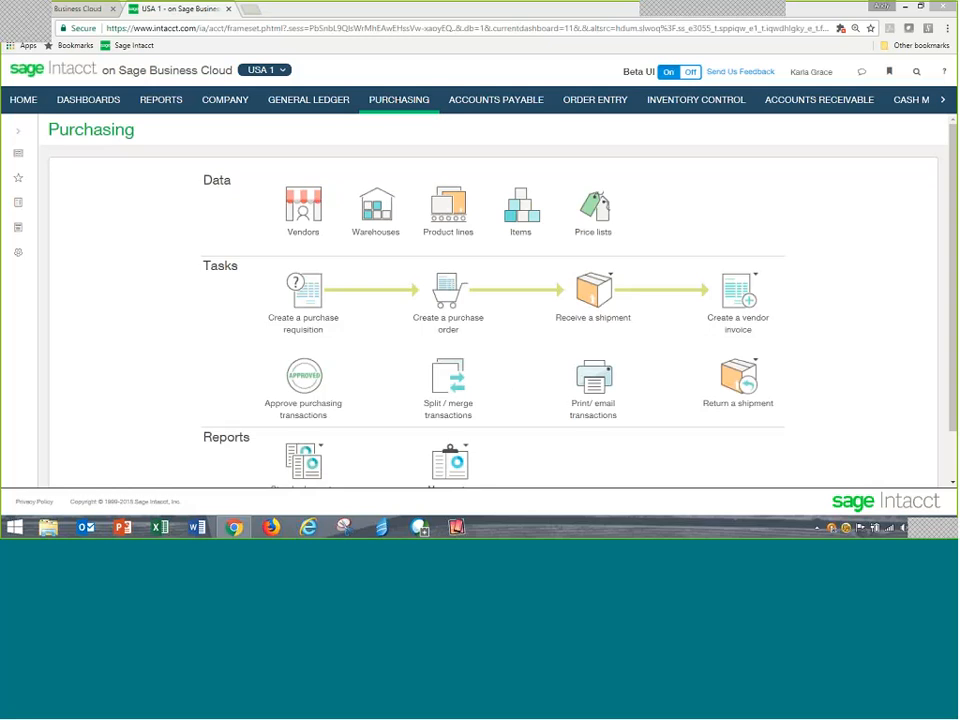
{"action": "scroll", "coordinate": [169, 428], "scroll_direction": "down", "scroll_amount": 1}
{"action": "left_click", "coordinate": [318, 392]}
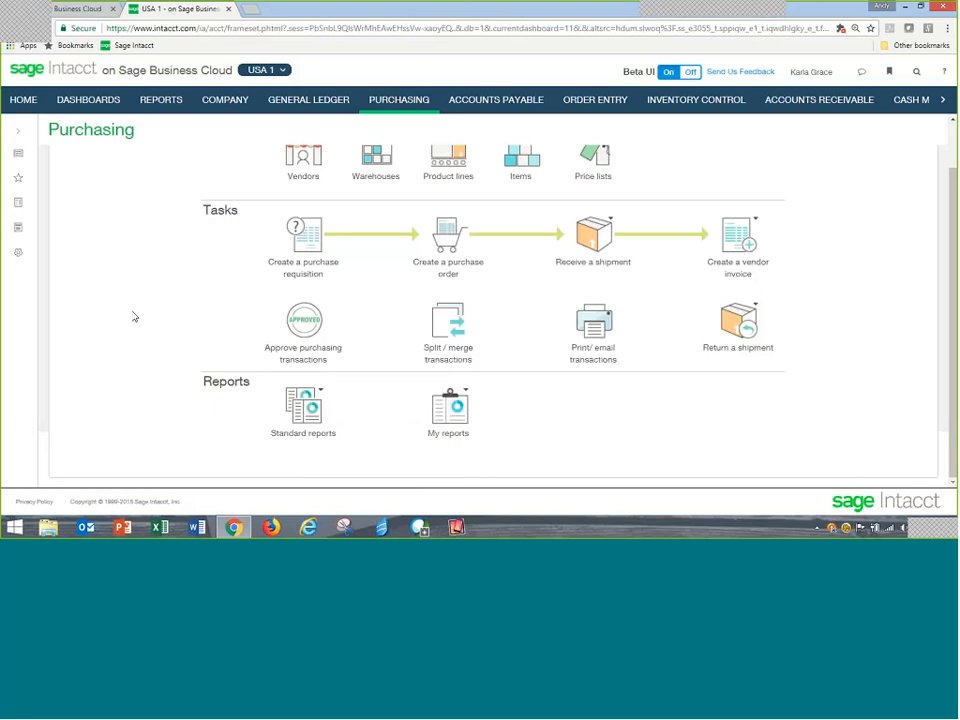
{"action": "scroll", "coordinate": [130, 320], "scroll_direction": "up", "scroll_amount": 2}
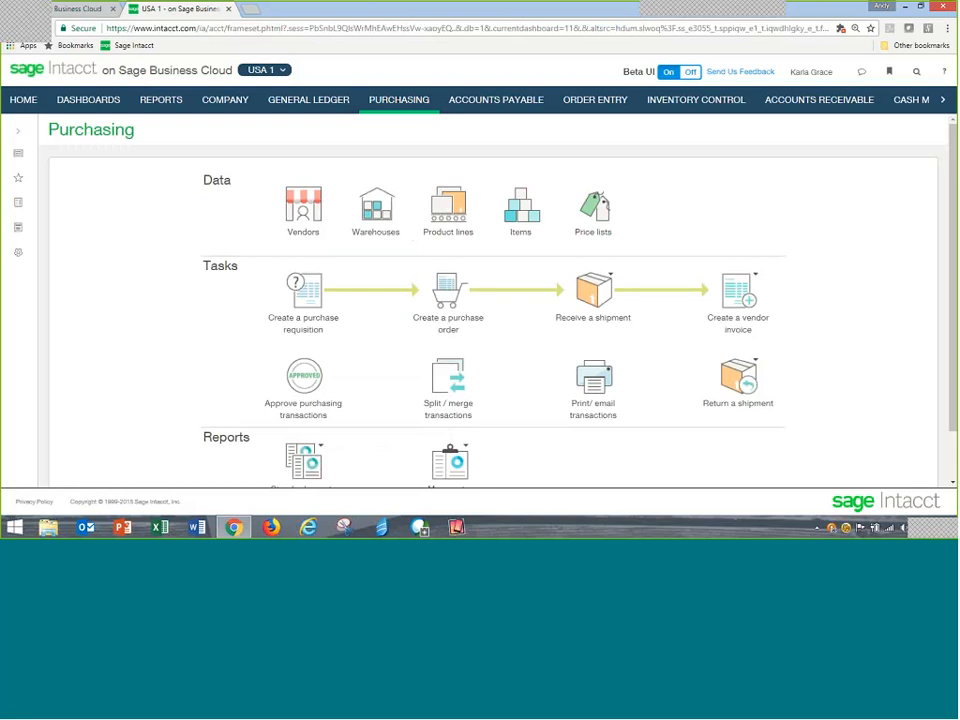
Open the dashboards area and examine the Procurement dashboard's inventory valuation, vendor aging, physical inventory and operating expense components.
{"action": "left_click", "coordinate": [90, 106]}
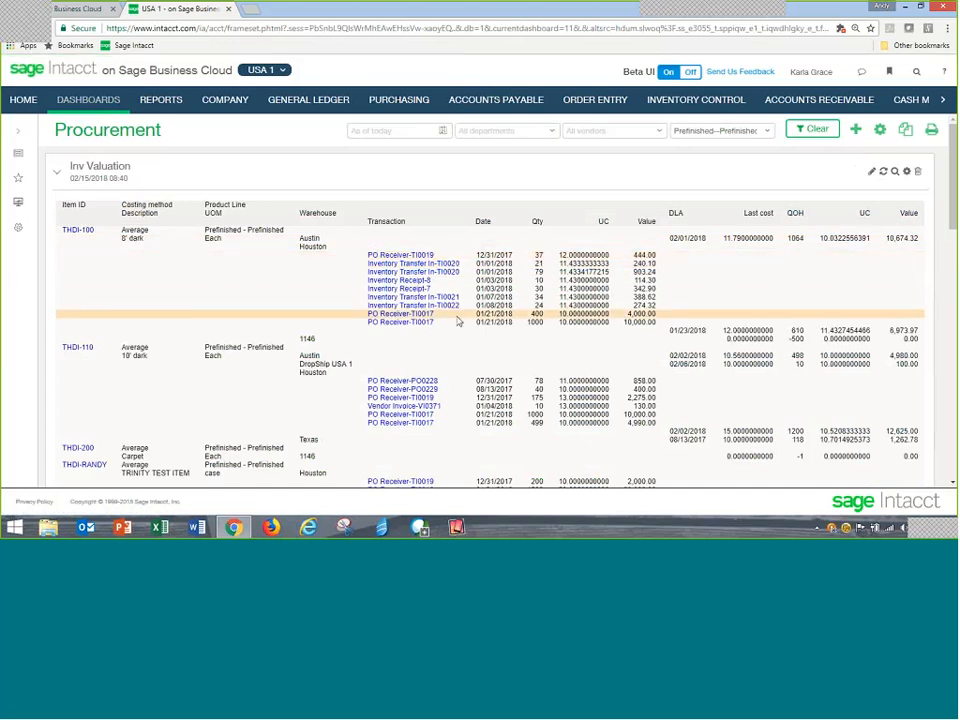
{"action": "scroll", "coordinate": [458, 321], "scroll_direction": "down", "scroll_amount": 1}
{"action": "scroll", "coordinate": [458, 321], "scroll_direction": "down", "scroll_amount": 2}
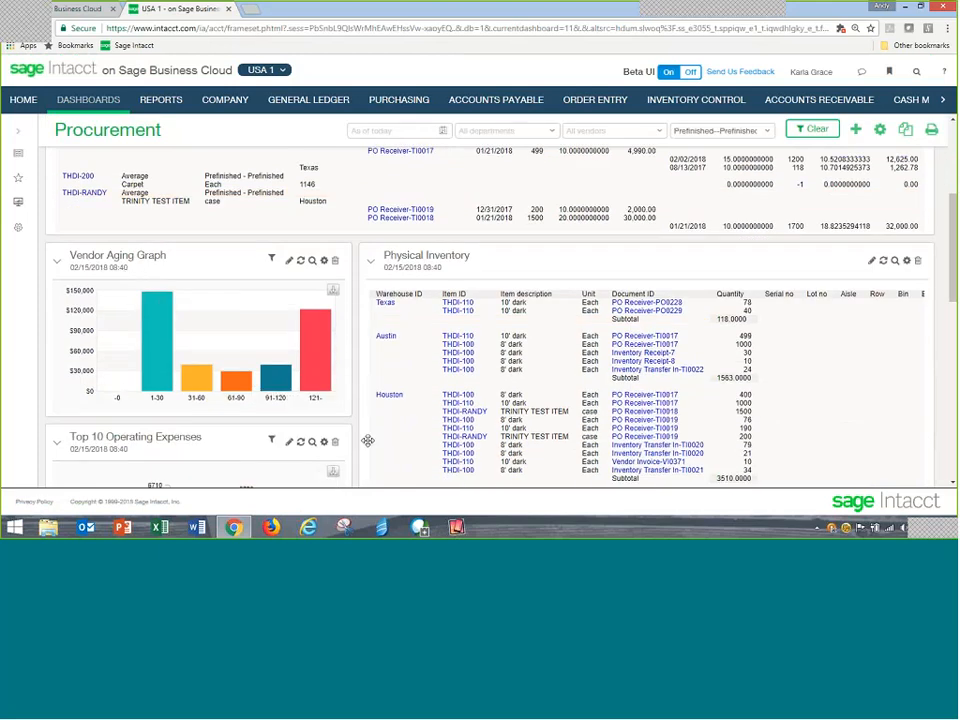
{"action": "mouse_move", "coordinate": [318, 350]}
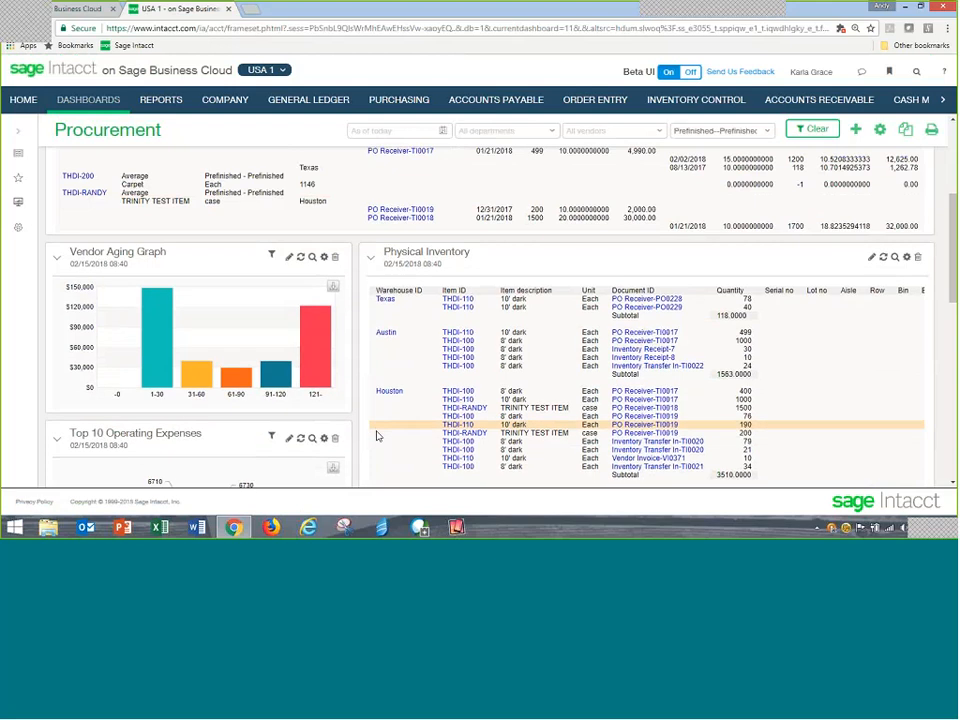
{"action": "scroll", "coordinate": [378, 436], "scroll_direction": "down", "scroll_amount": 2}
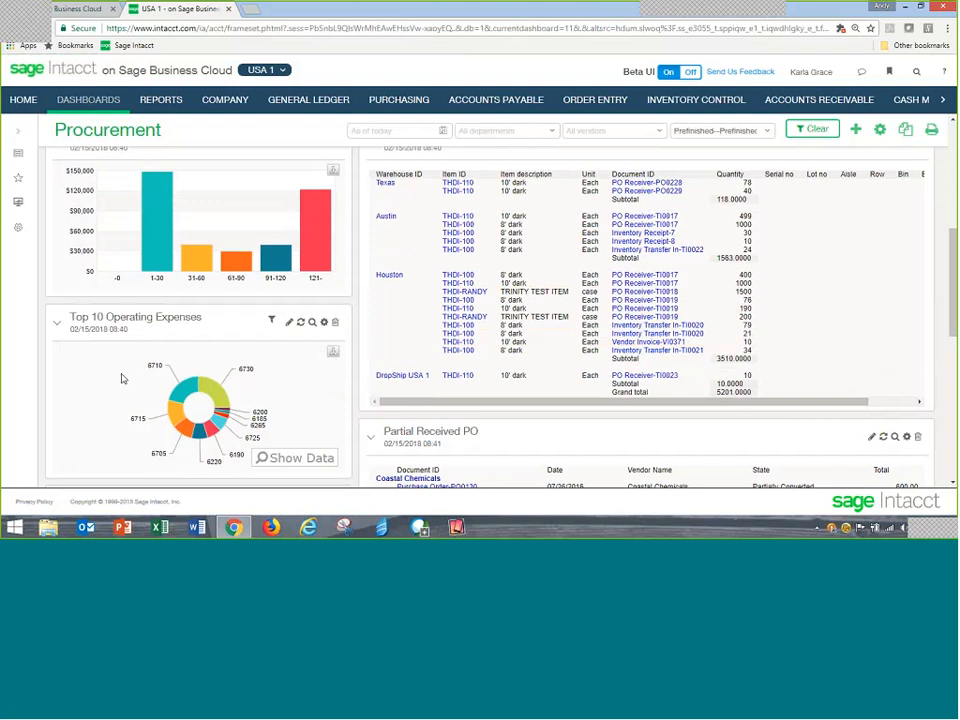
{"action": "mouse_move", "coordinate": [222, 402]}
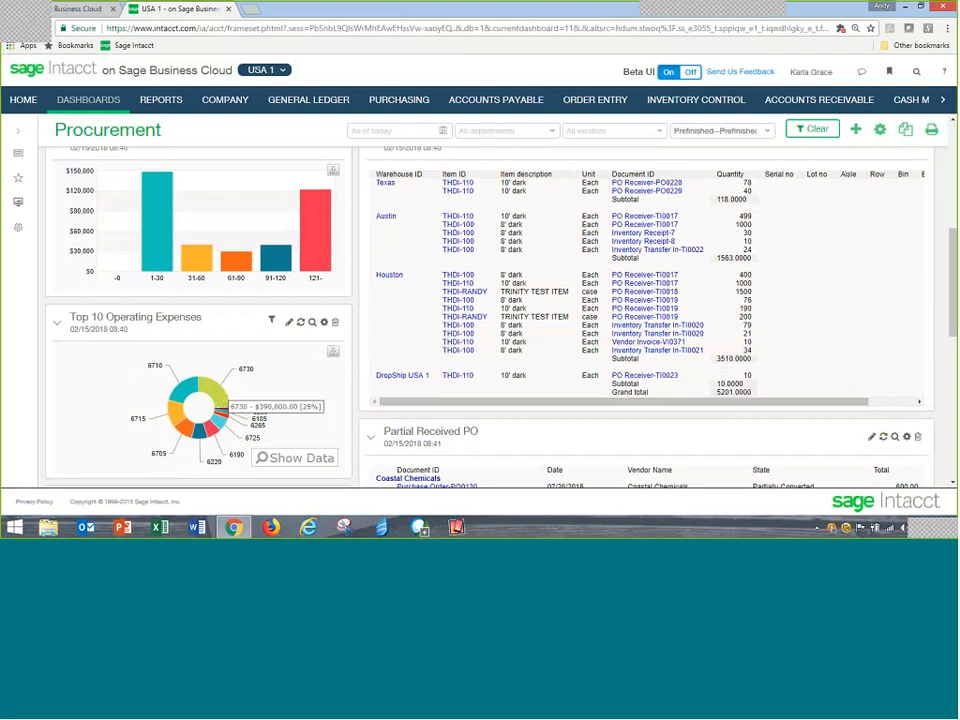
{"action": "scroll", "coordinate": [335, 384], "scroll_direction": "up", "scroll_amount": 5}
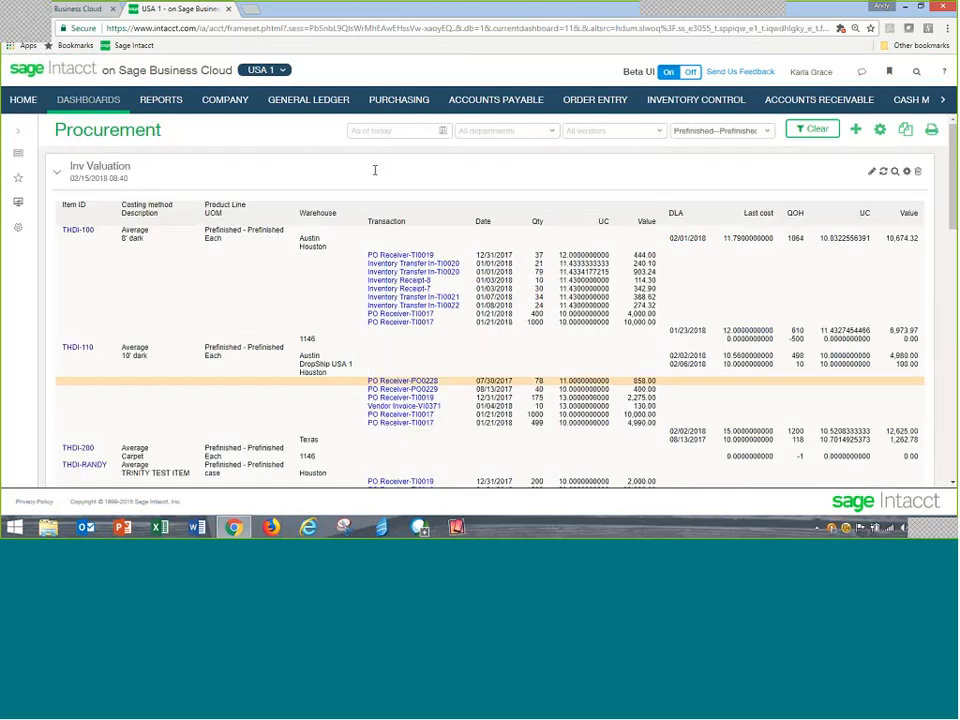
Create a new purchase order in Purchasing with 20001--Supplies & Services as the vendor.
{"action": "left_click", "coordinate": [389, 108]}
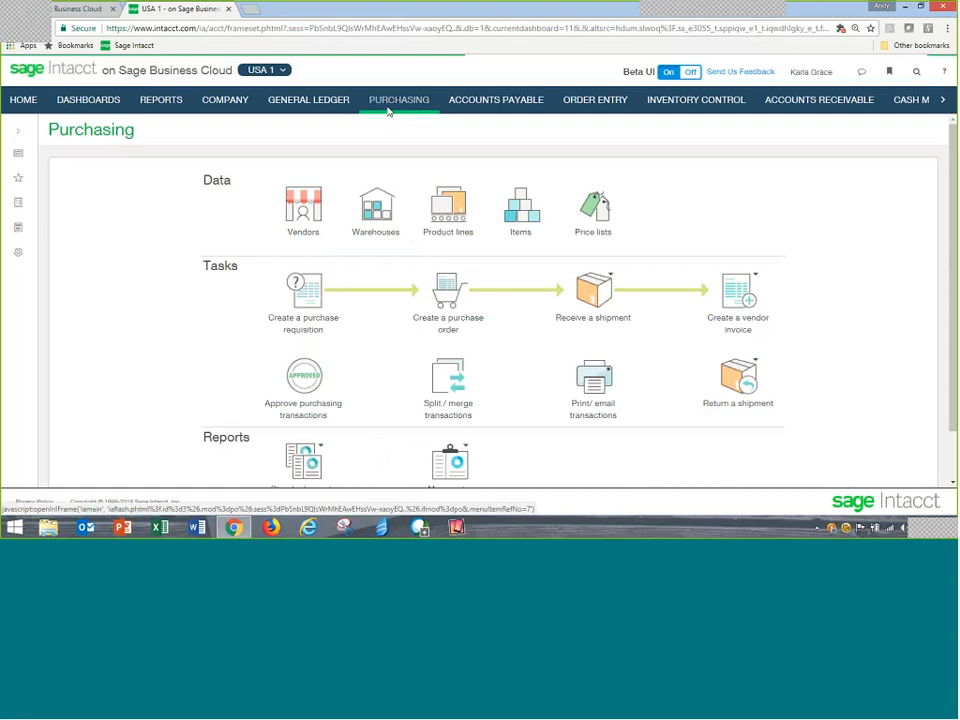
{"action": "left_click", "coordinate": [449, 293]}
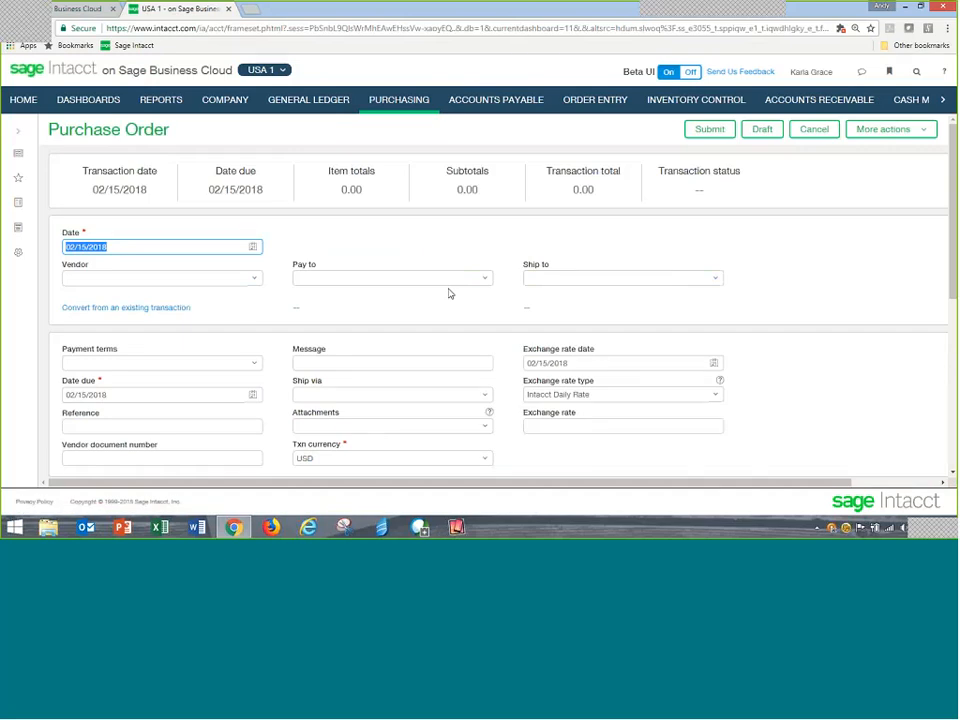
{"action": "key", "text": "Tab"}
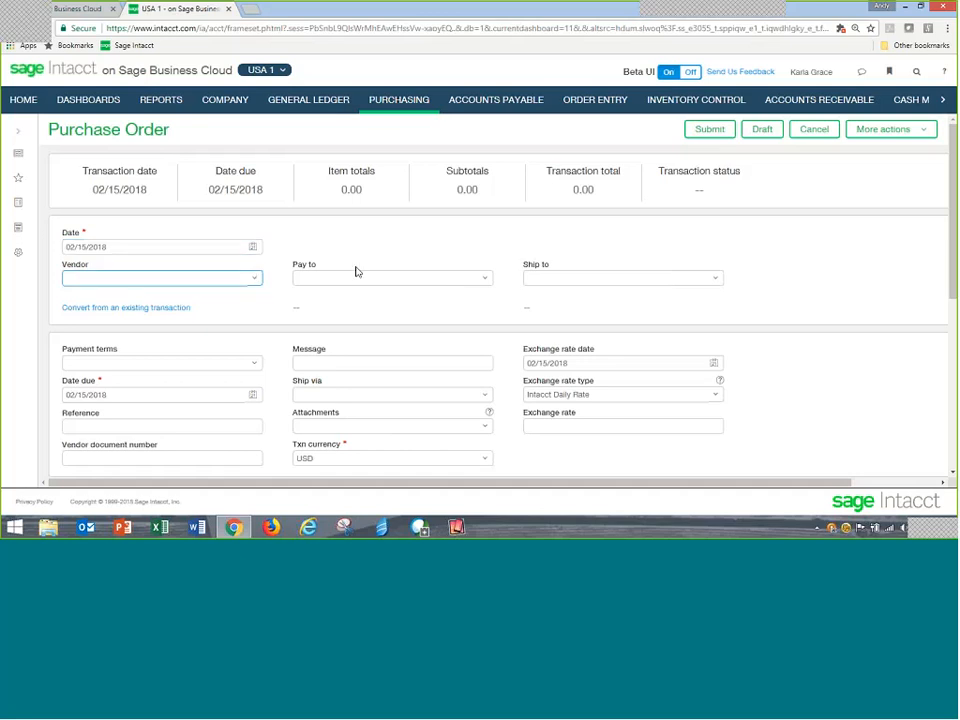
{"action": "type", "text": "s"}
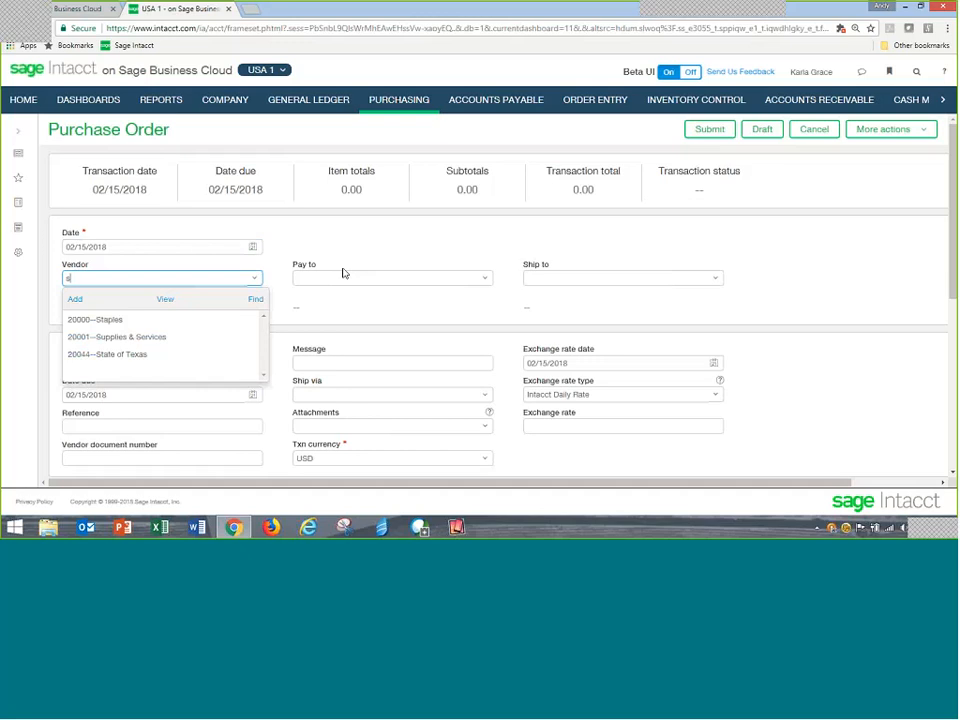
{"action": "type", "text": "upplies & Services"}
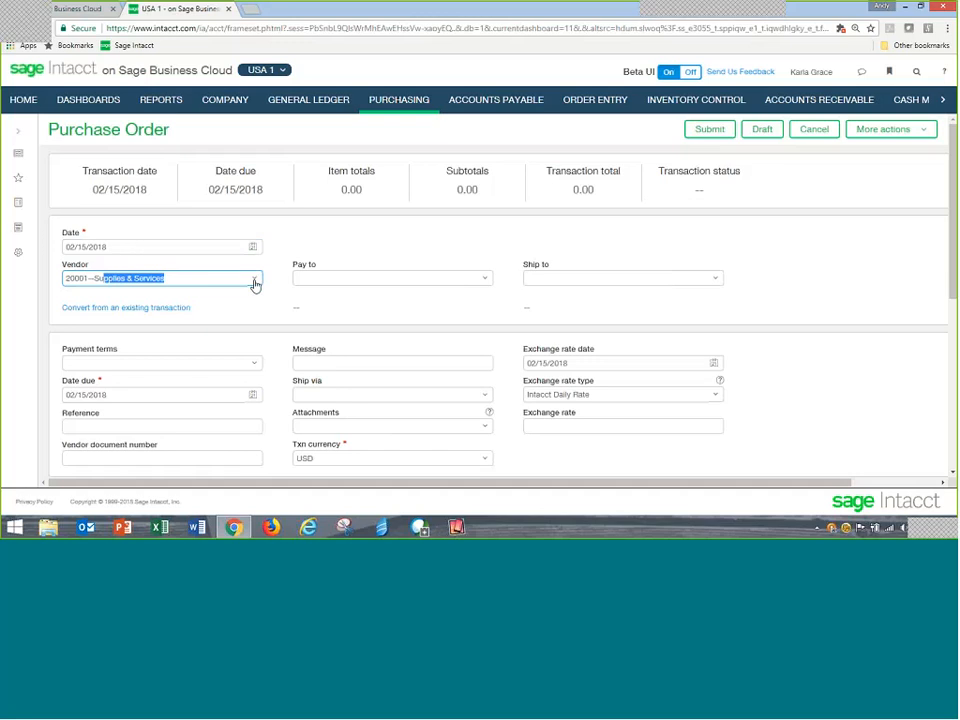
{"action": "key", "text": "Tab"}
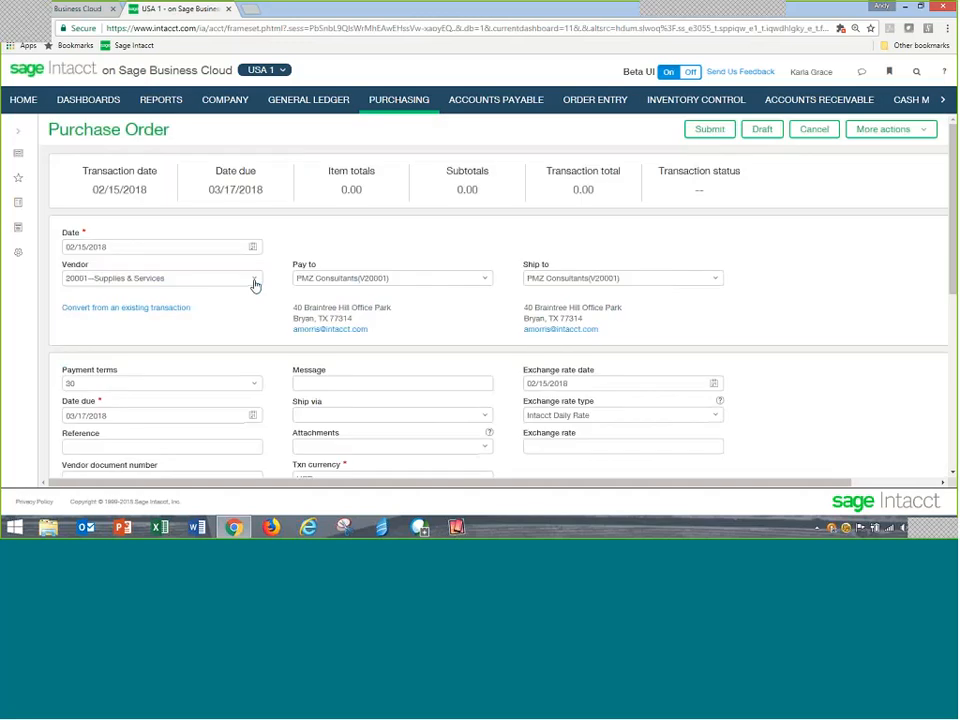
{"action": "left_click", "coordinate": [255, 283]}
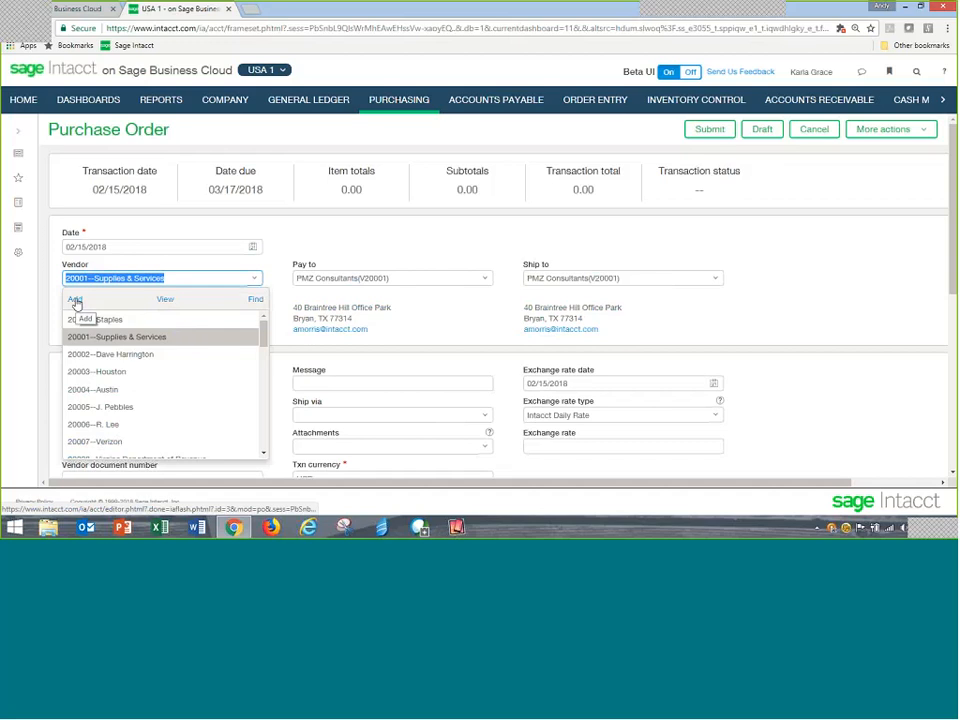
{"action": "left_click", "coordinate": [252, 279]}
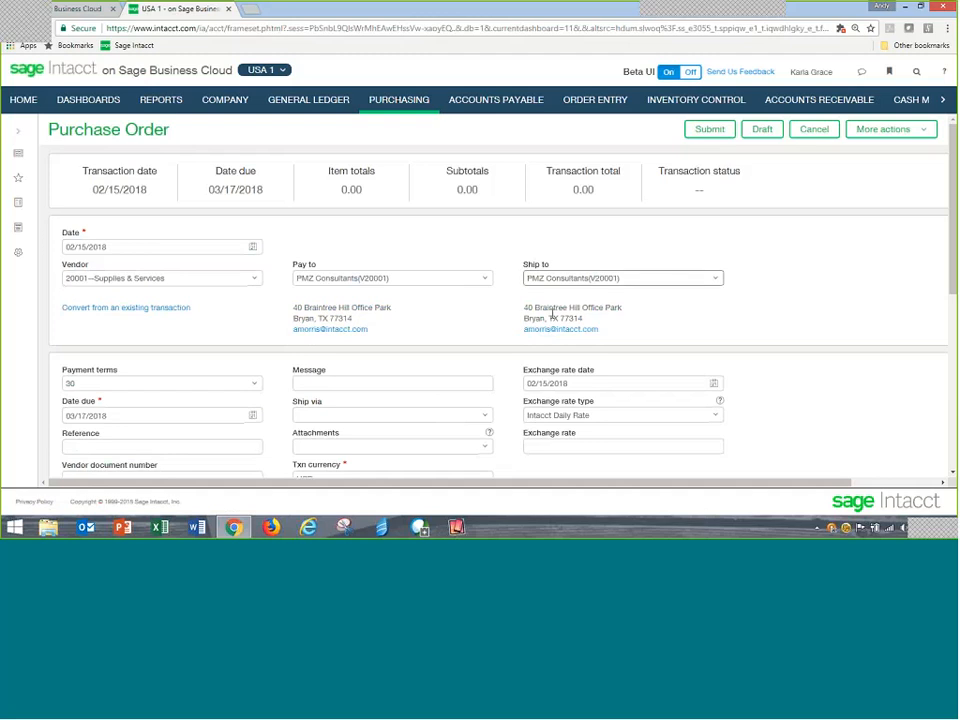
Set the purchase order's payment terms to RCT.
{"action": "scroll", "coordinate": [276, 386], "scroll_direction": "down", "scroll_amount": 3}
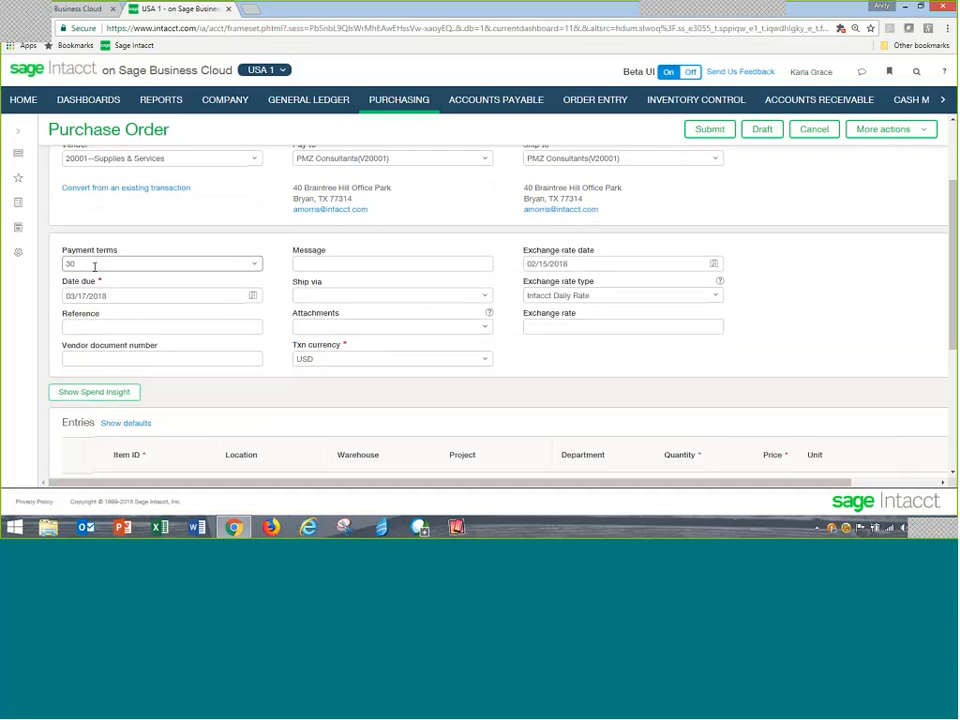
{"action": "left_click", "coordinate": [255, 266]}
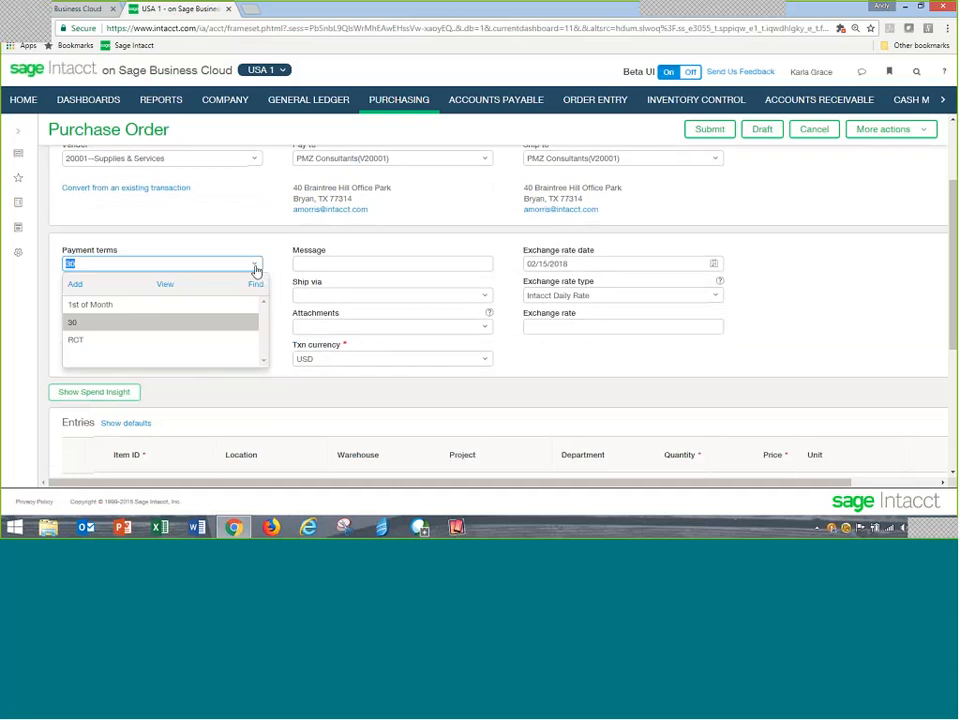
{"action": "left_click", "coordinate": [77, 339]}
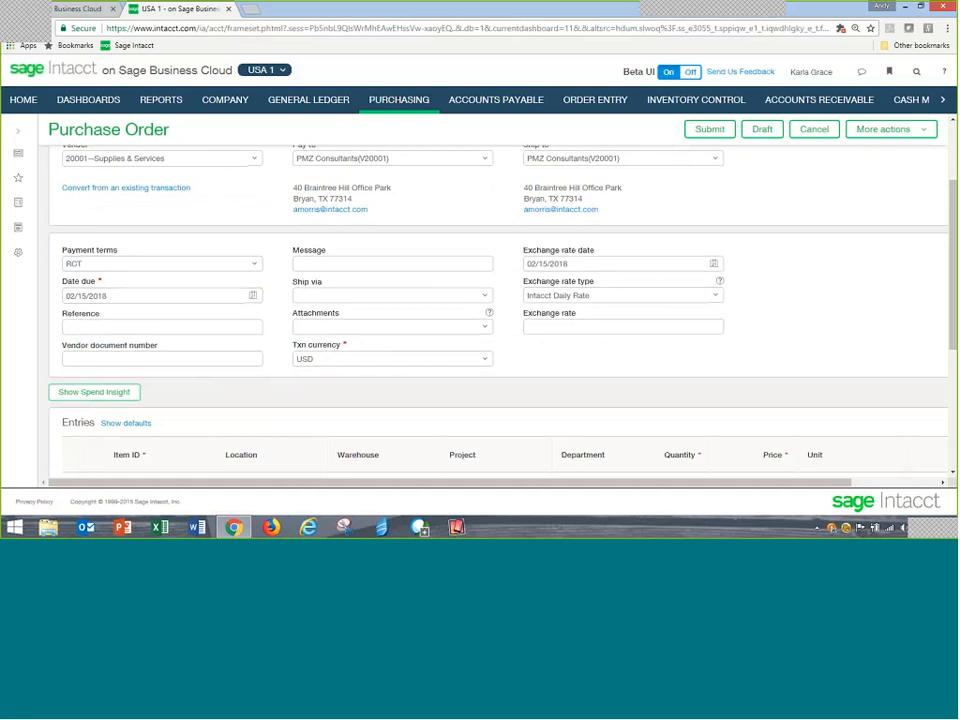
Add item AK100--Cleaning Equipment 100 on the first entry line and 650--Offices supplies on the second.
{"action": "scroll", "coordinate": [281, 371], "scroll_direction": "down", "scroll_amount": 3}
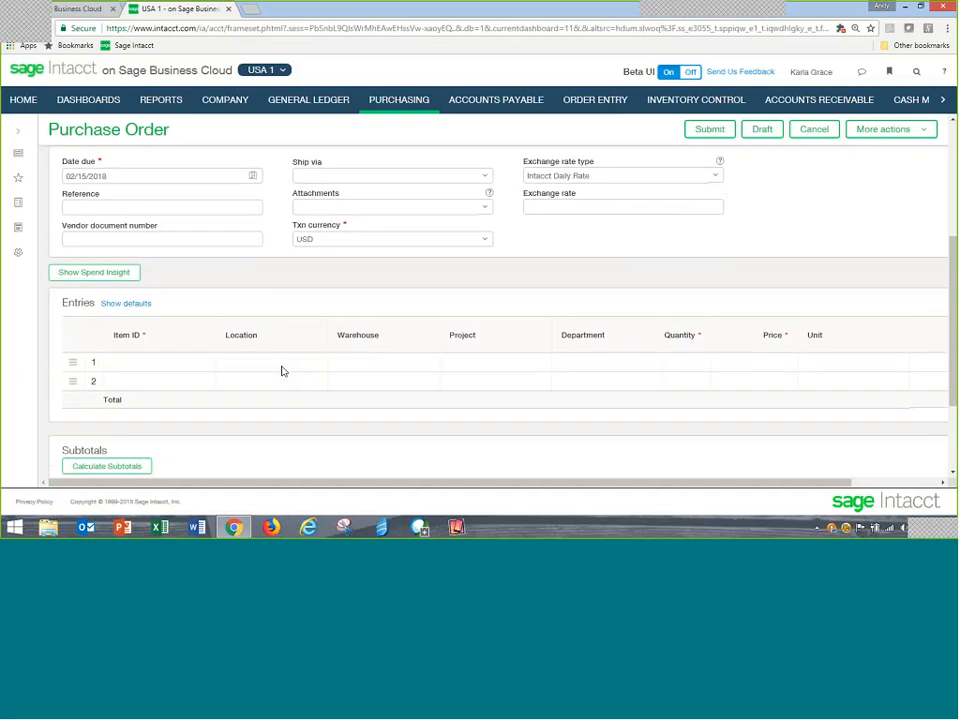
{"action": "left_click", "coordinate": [138, 360]}
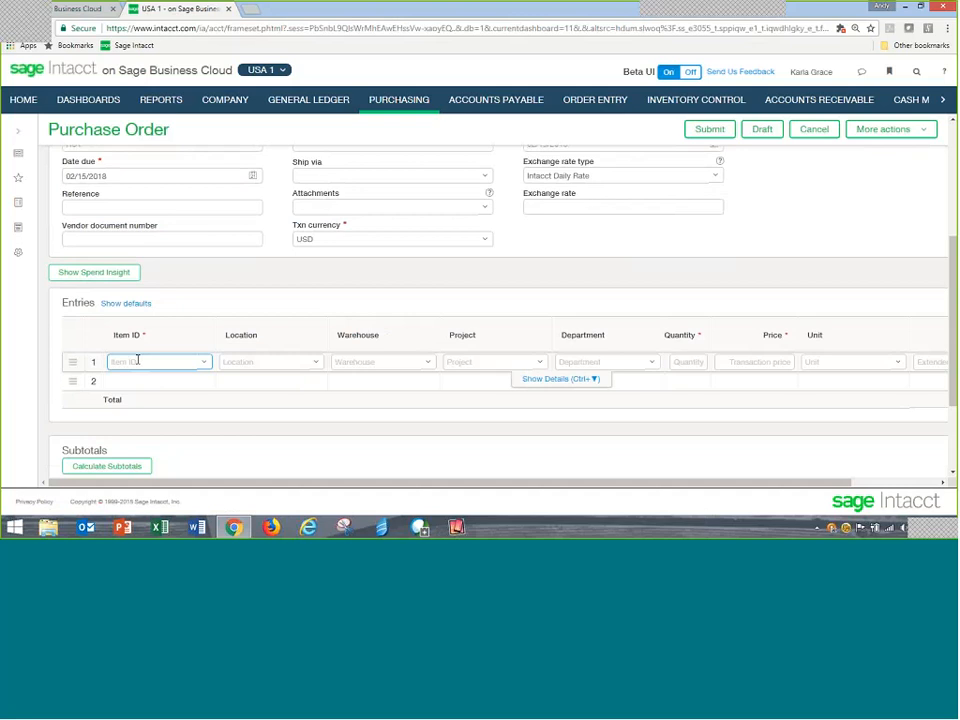
{"action": "type", "text": "ak"}
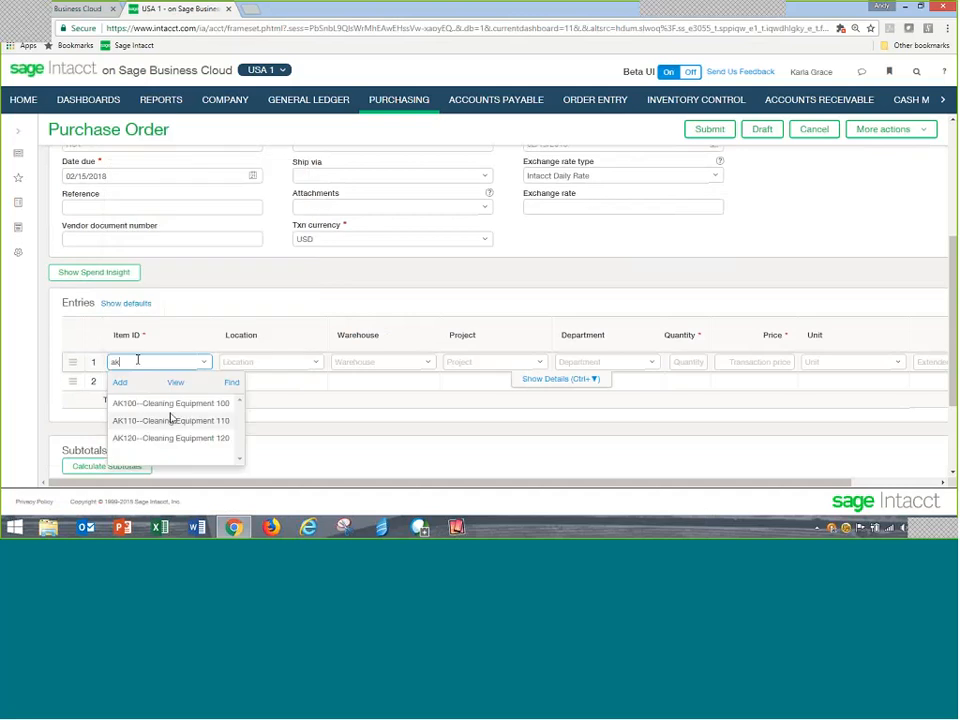
{"action": "key", "text": "Down"}
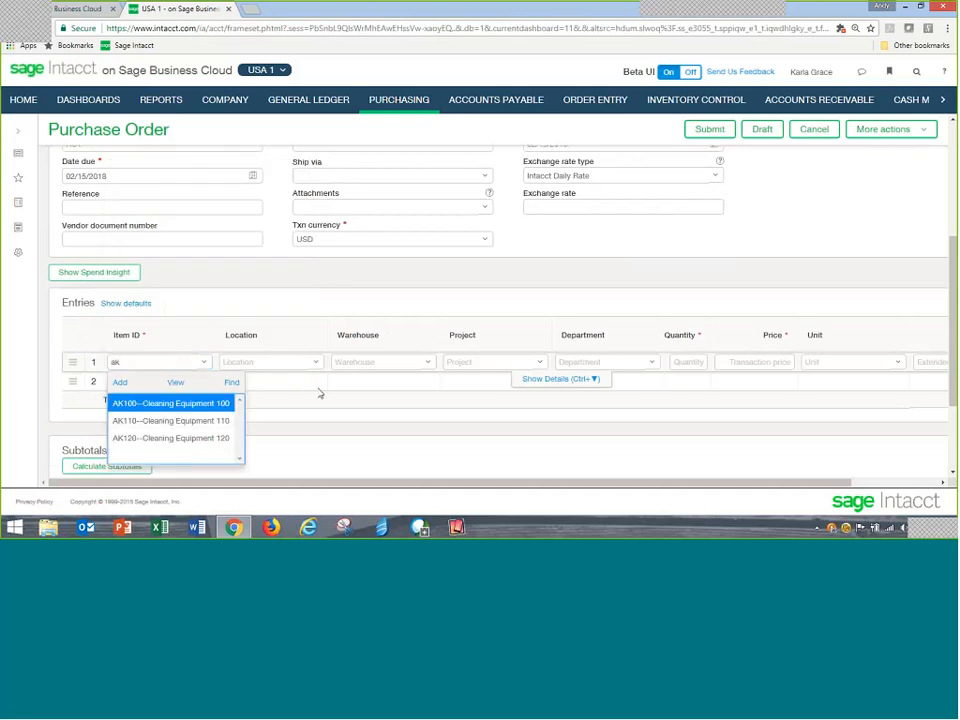
{"action": "key", "text": "Return"}
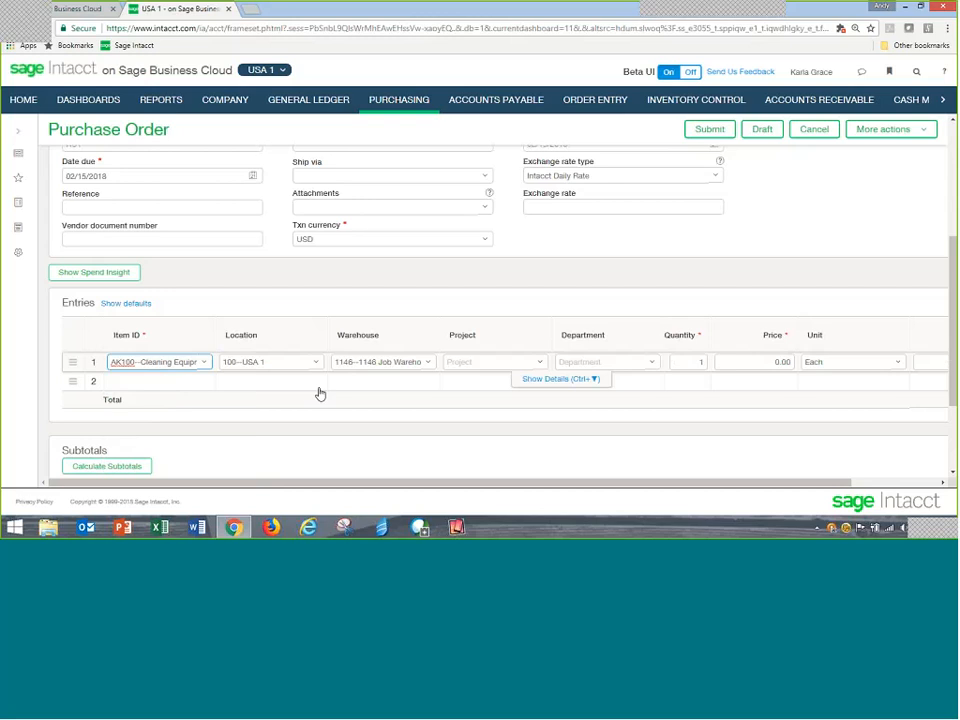
{"action": "left_click", "coordinate": [186, 381]}
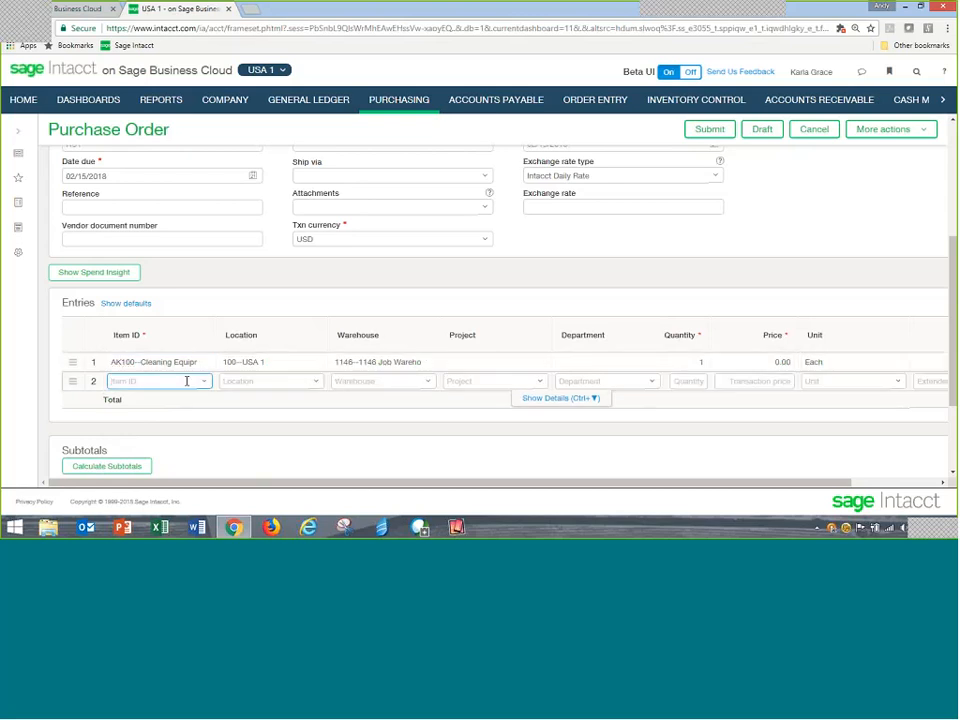
{"action": "type", "text": "60"}
{"action": "key", "text": "Tab"}
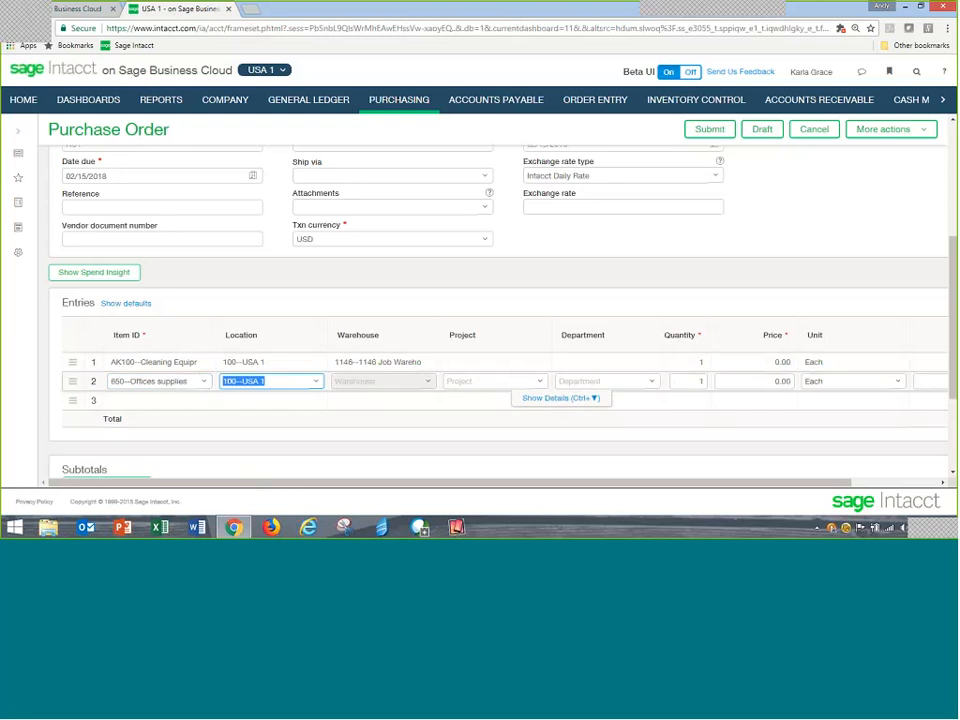
Set the location of both entry lines to 110--New York.
{"action": "left_click", "coordinate": [310, 362]}
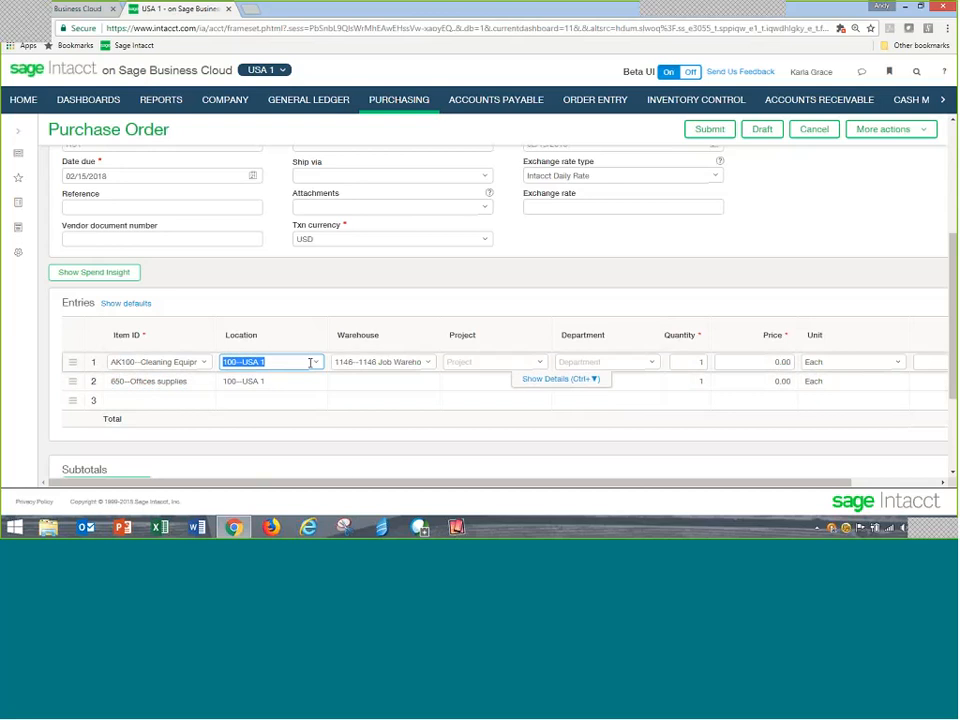
{"action": "left_click", "coordinate": [315, 363]}
{"action": "left_click", "coordinate": [252, 420]}
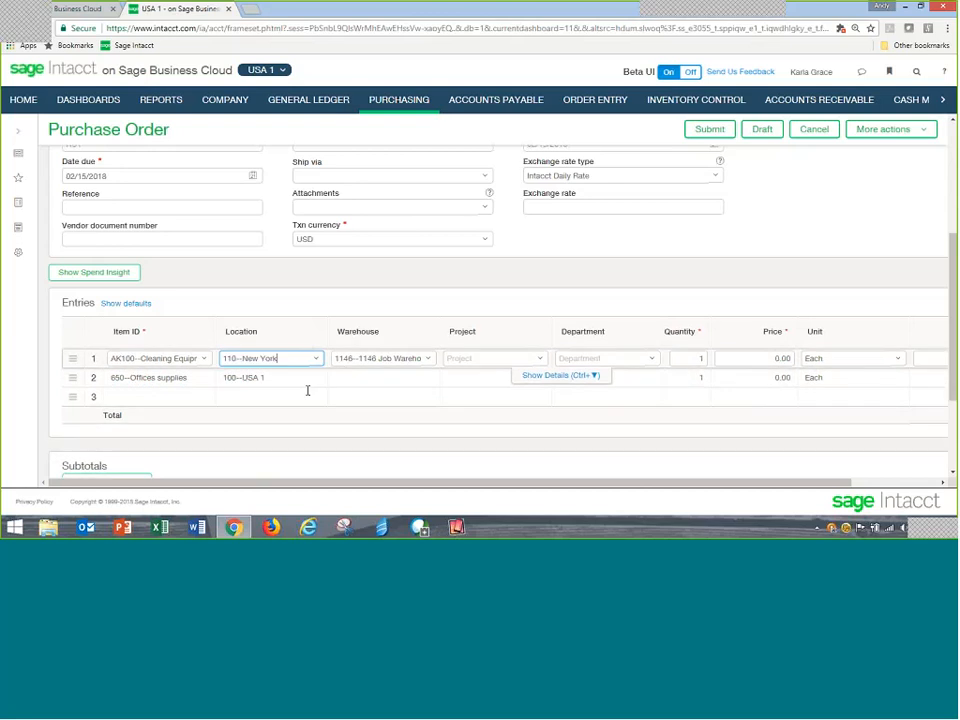
{"action": "left_click", "coordinate": [304, 378]}
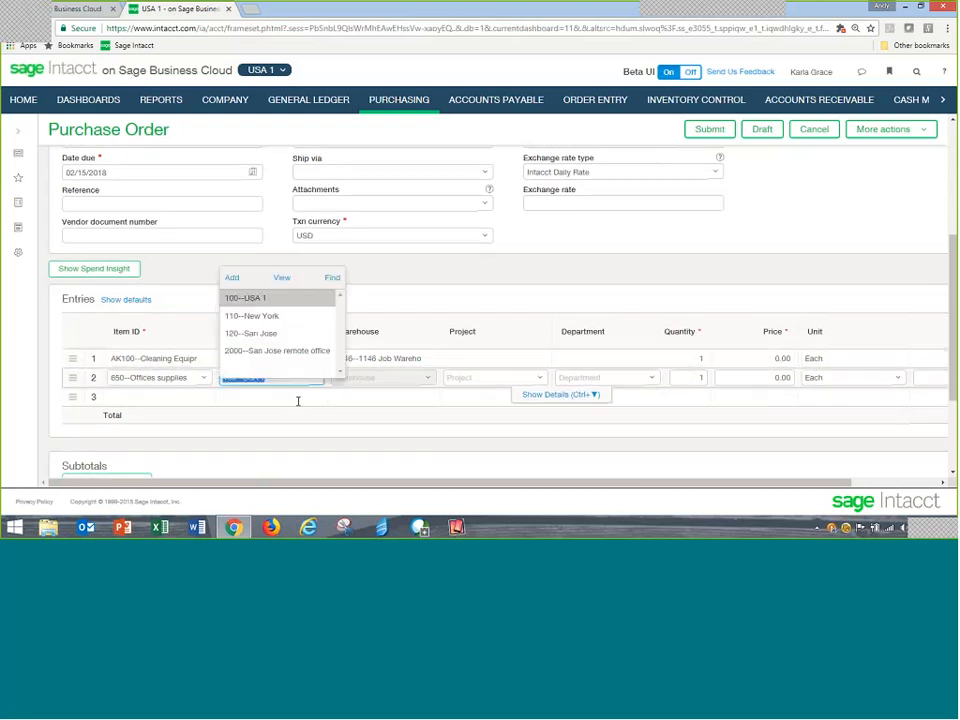
{"action": "left_click", "coordinate": [268, 316]}
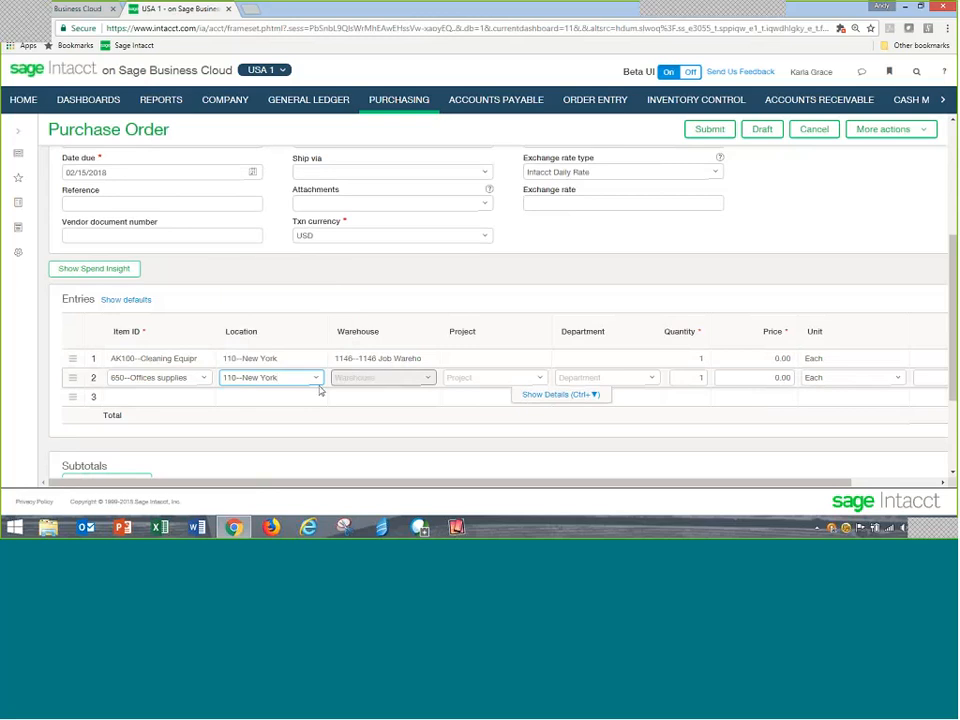
Set the warehouse of the cleaning equipment line to CMO 1--CMO 1 Warehouse.
{"action": "left_click", "coordinate": [383, 362]}
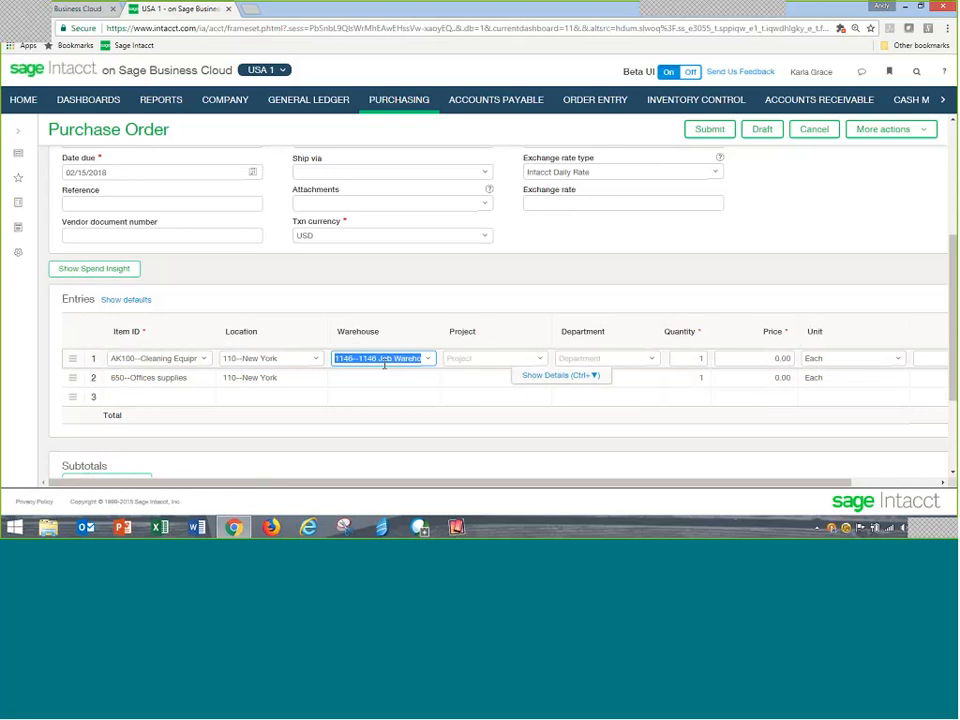
{"action": "left_click", "coordinate": [430, 362]}
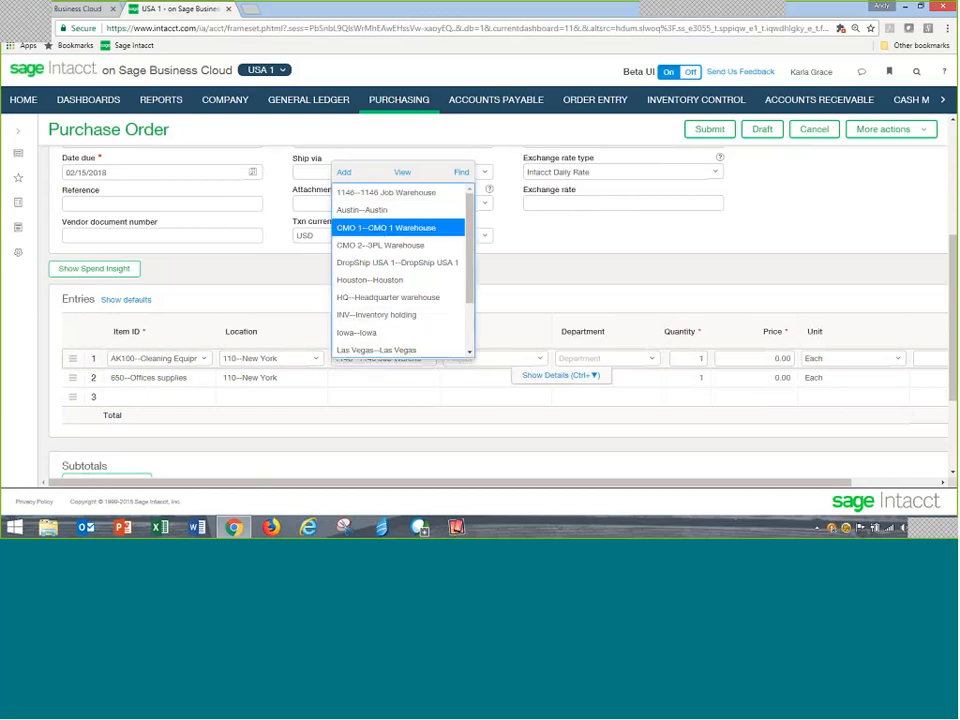
{"action": "left_click", "coordinate": [386, 228]}
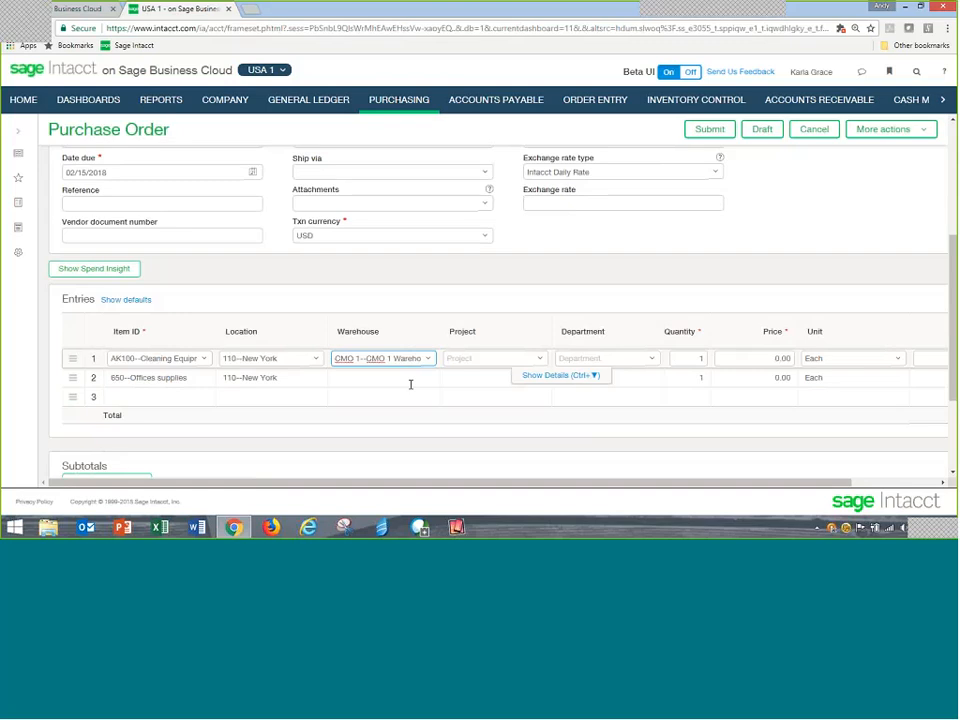
Set the department of both purchase order entry lines to D100--Operations.
{"action": "key", "text": "Tab"}
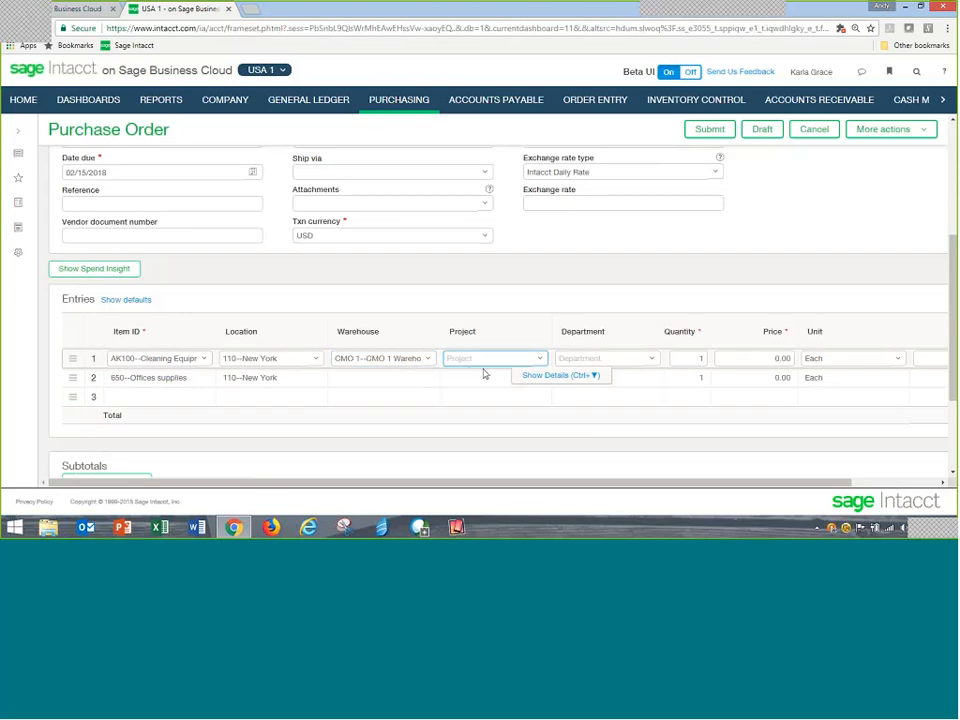
{"action": "left_click", "coordinate": [620, 360]}
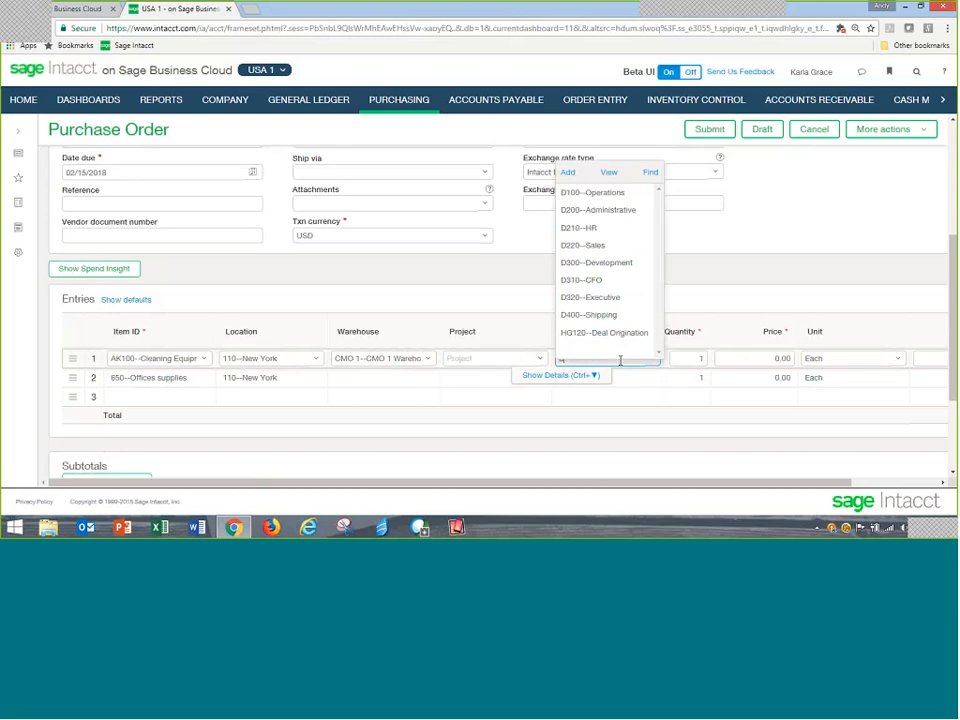
{"action": "left_click", "coordinate": [595, 192]}
{"action": "left_click", "coordinate": [634, 377]}
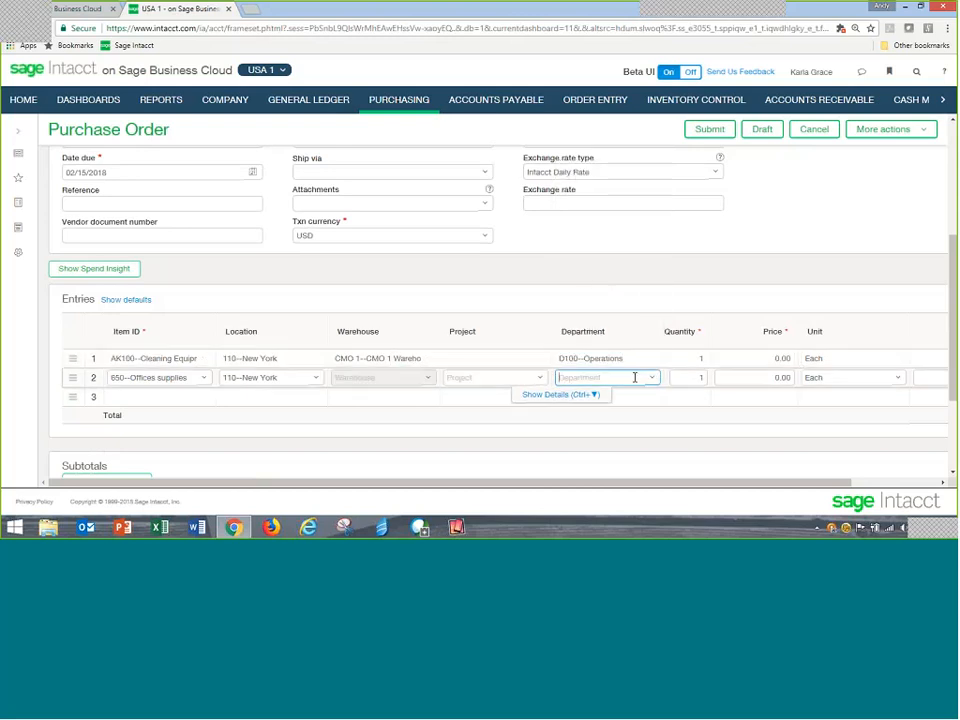
{"action": "key", "text": "Tab"}
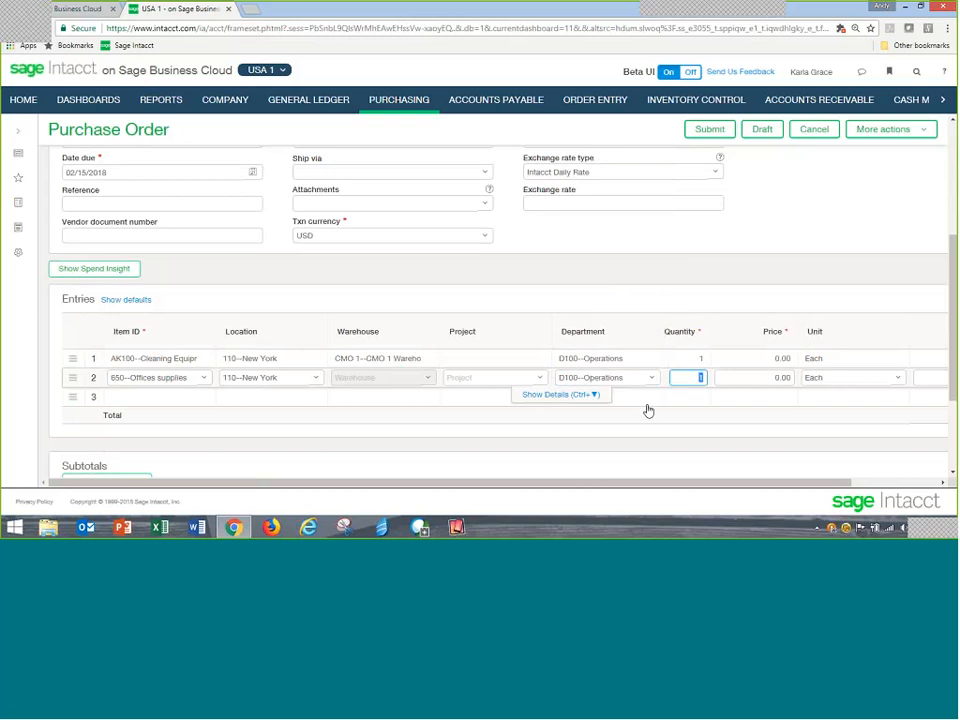
Set the price of the cleaning equipment line to 1,000.00 and of the office supplies line to 500.00.
{"action": "left_click", "coordinate": [790, 358]}
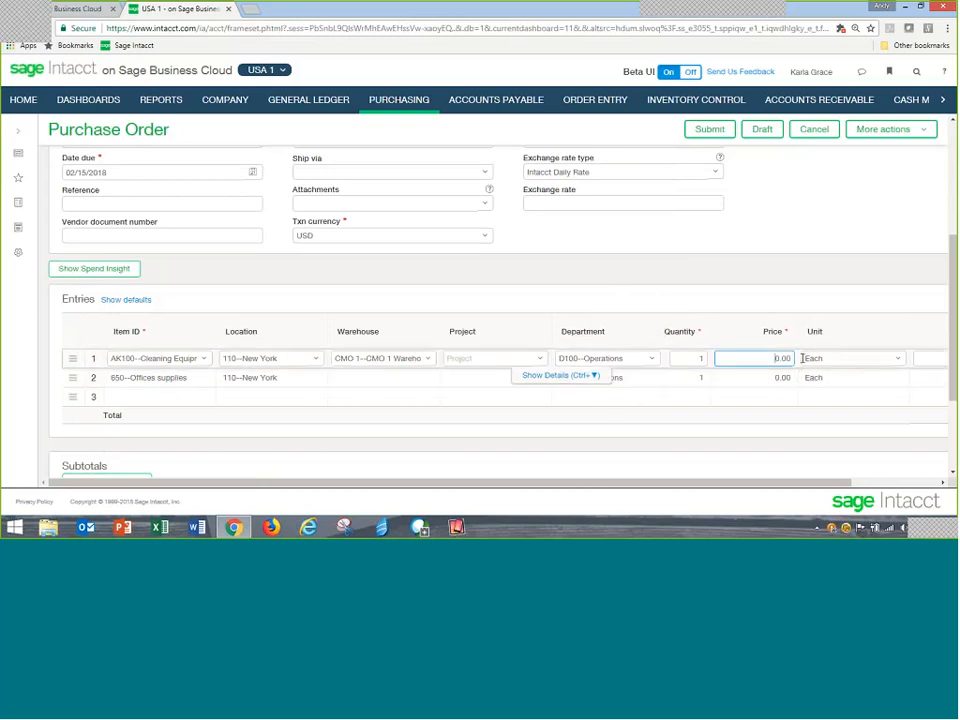
{"action": "left_click_drag", "start_coordinate": [784, 484], "coordinate": [879, 487]}
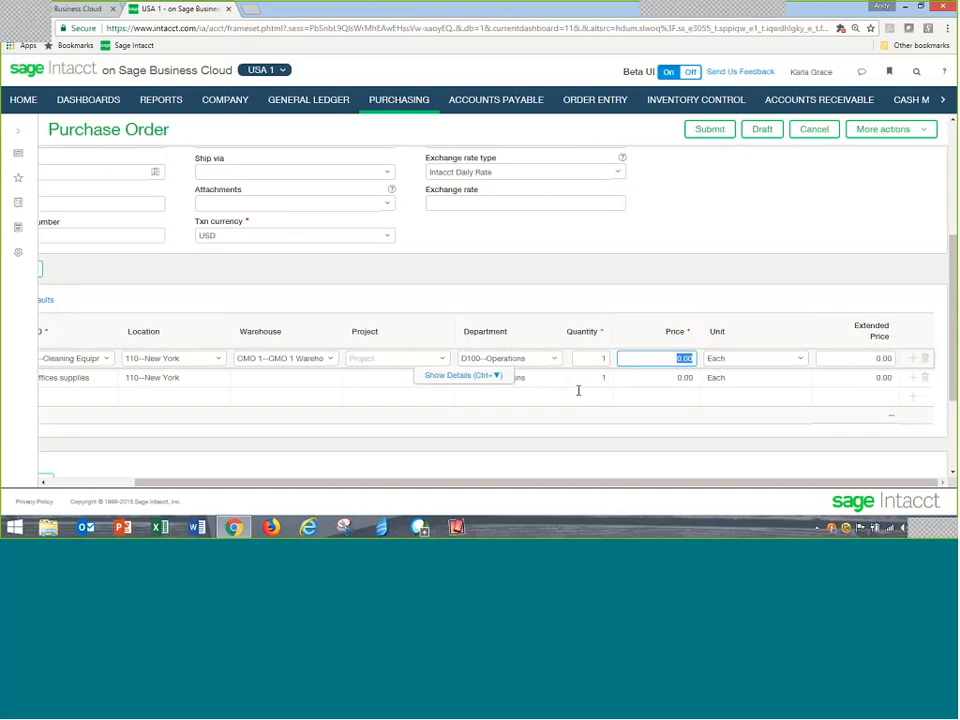
{"action": "type", "text": "1000"}
{"action": "key", "text": "Tab"}
{"action": "left_click", "coordinate": [656, 377]}
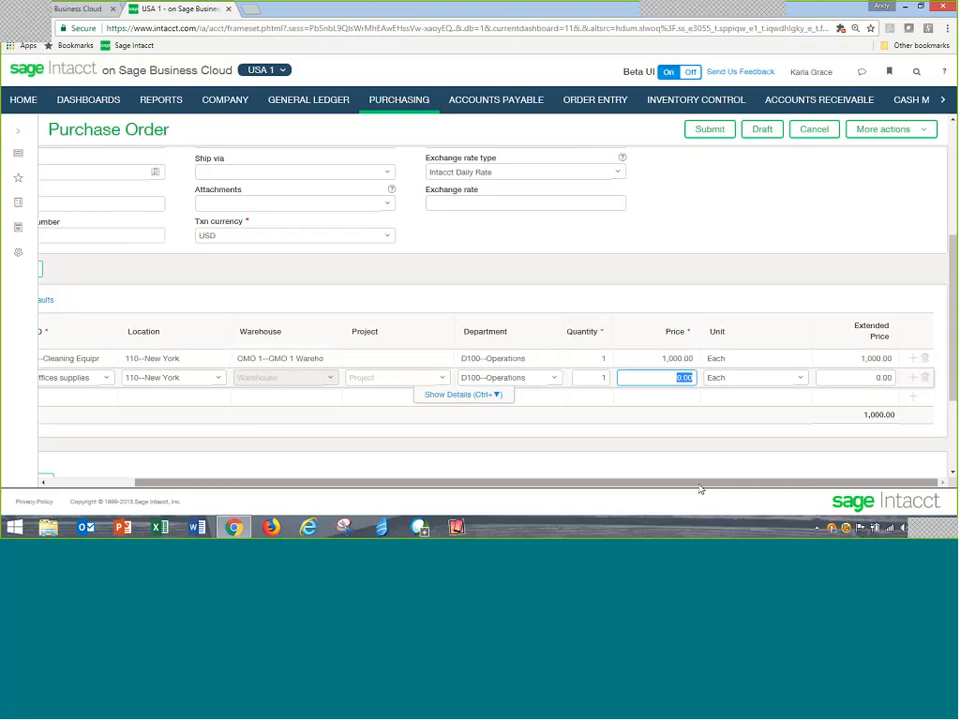
{"action": "type", "text": "500"}
{"action": "key", "text": "Tab"}
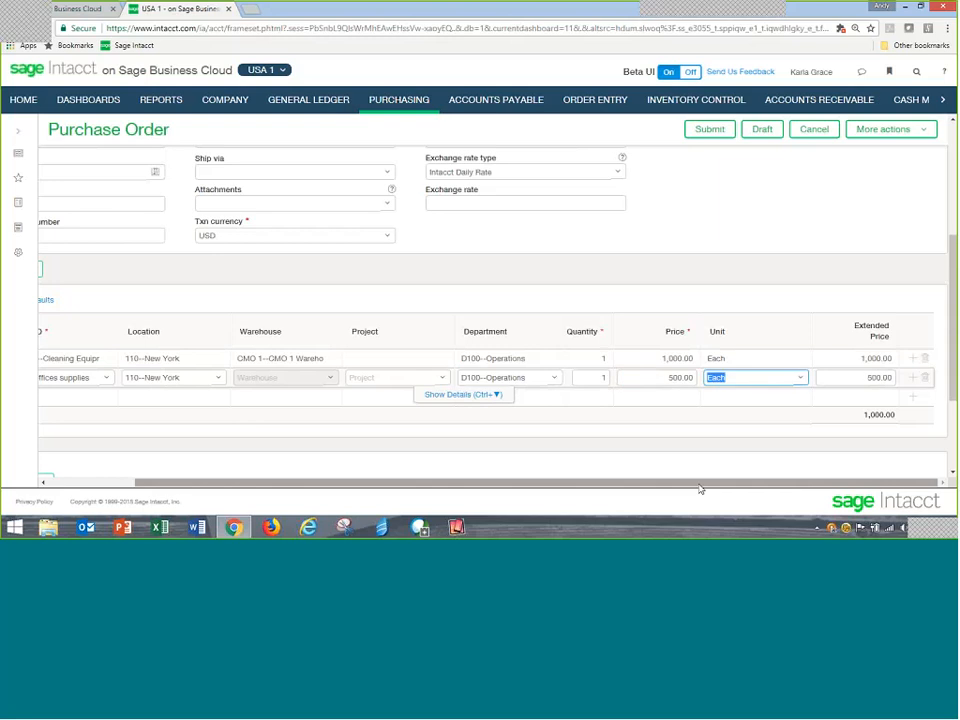
Check the purchase order's header totals and calculate its subtotals.
{"action": "left_click", "coordinate": [70, 483]}
{"action": "scroll", "coordinate": [144, 396], "scroll_direction": "up", "scroll_amount": 3}
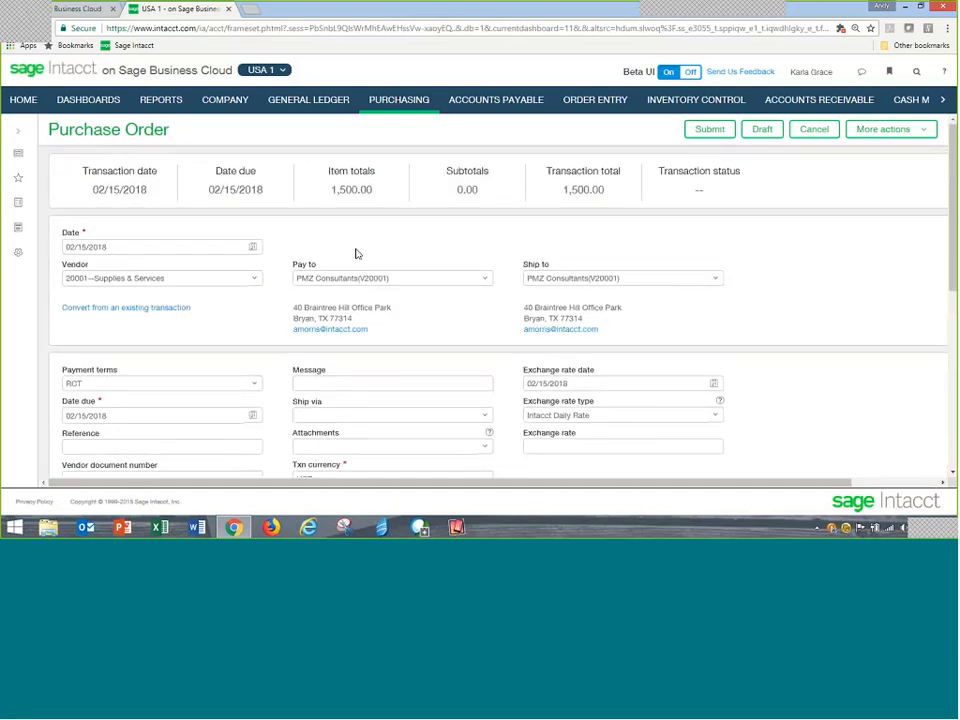
{"action": "scroll", "coordinate": [345, 306], "scroll_direction": "down", "scroll_amount": 5}
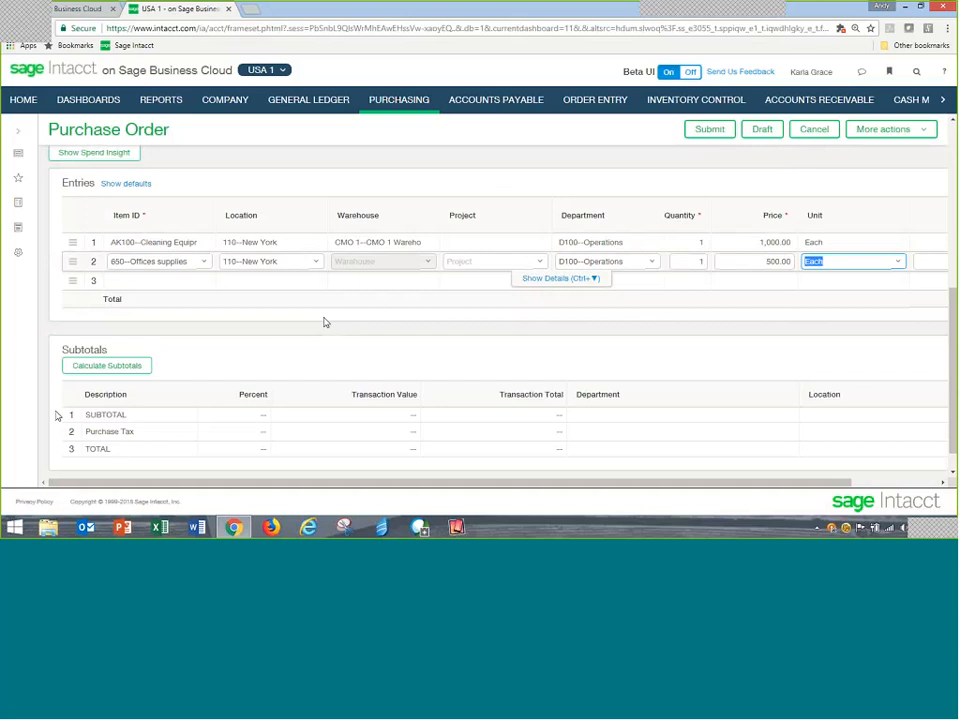
{"action": "left_click", "coordinate": [110, 367]}
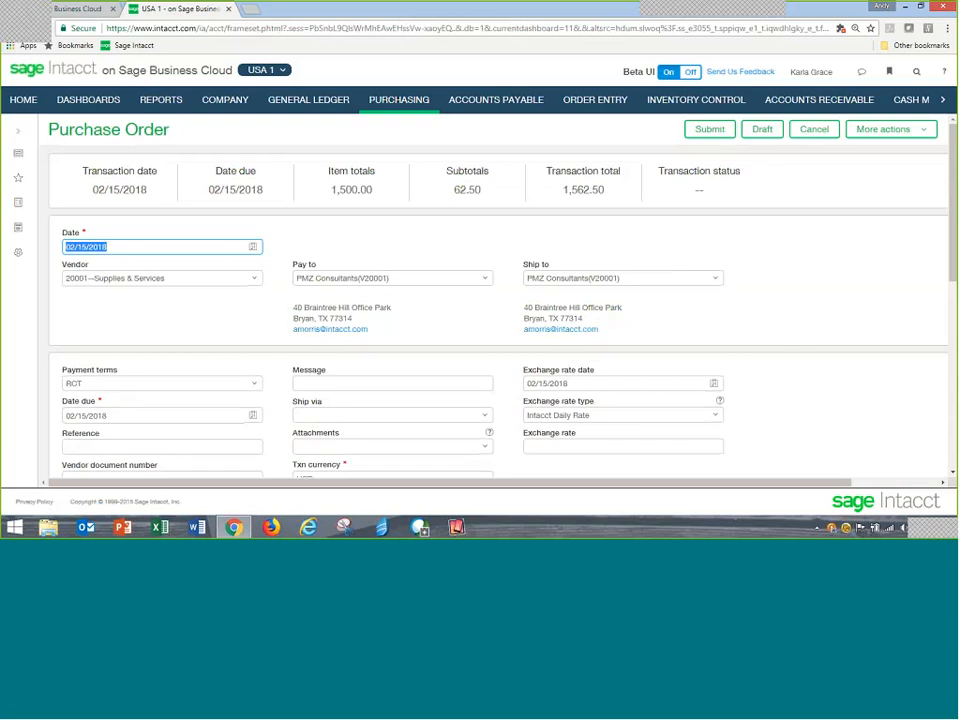
Review the calculated subtotals and purchase tax lines, and submit the purchase order.
{"action": "scroll", "coordinate": [501, 319], "scroll_direction": "down", "scroll_amount": 5}
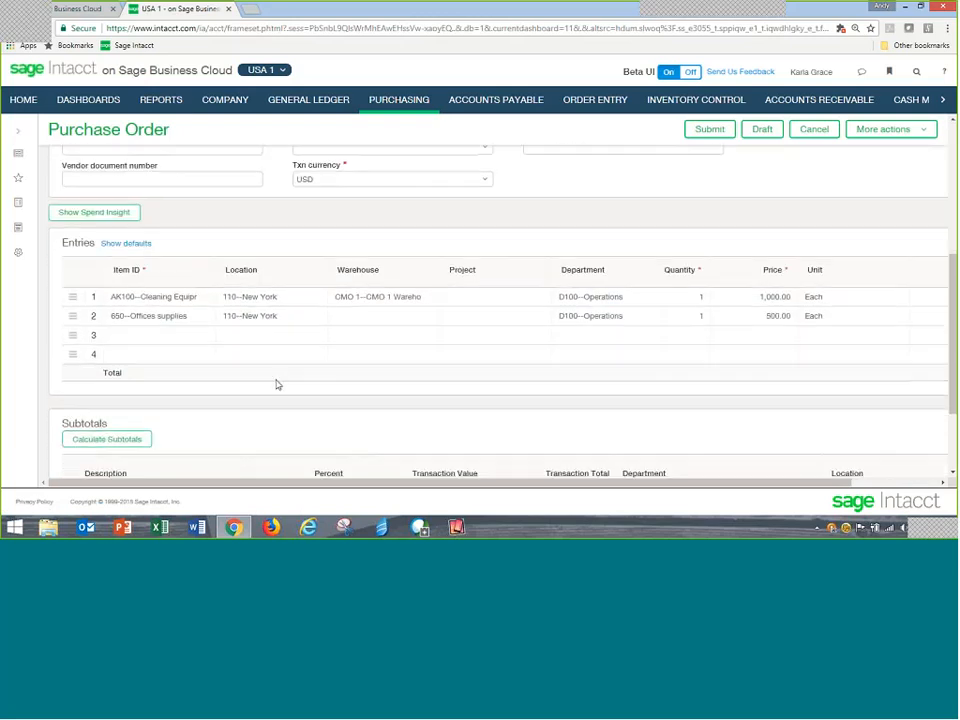
{"action": "scroll", "coordinate": [277, 384], "scroll_direction": "down", "scroll_amount": 3}
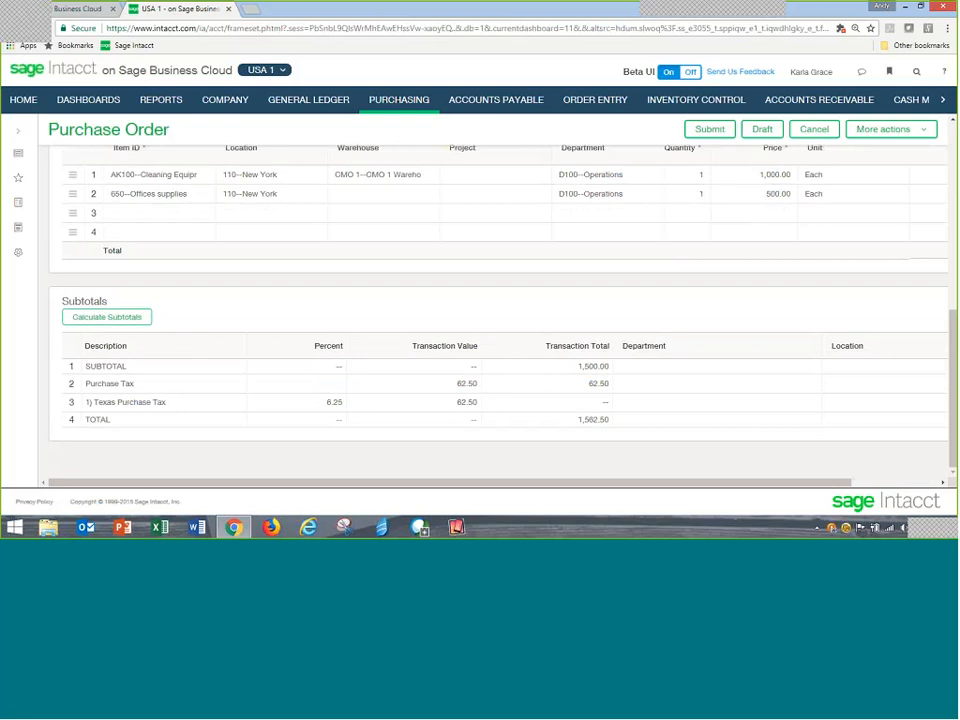
{"action": "scroll", "coordinate": [536, 354], "scroll_direction": "up", "scroll_amount": 10}
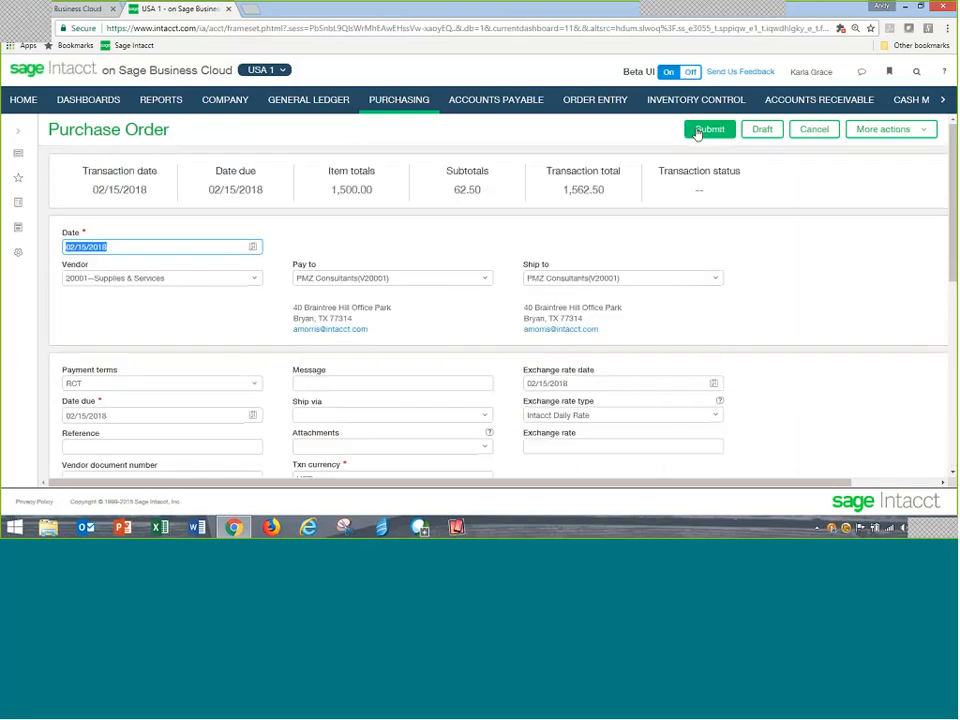
{"action": "left_click", "coordinate": [710, 131]}
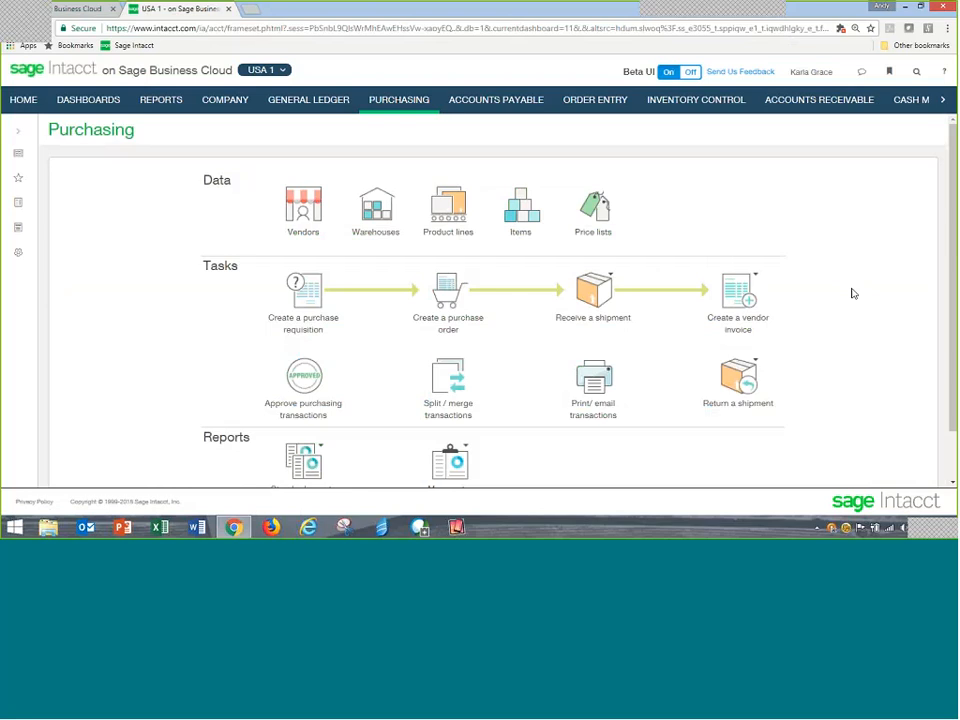
Review the purchasing transactions awaiting approval and the Purchase Order approval policy in the USA 1 entity.
{"action": "left_click", "coordinate": [305, 389]}
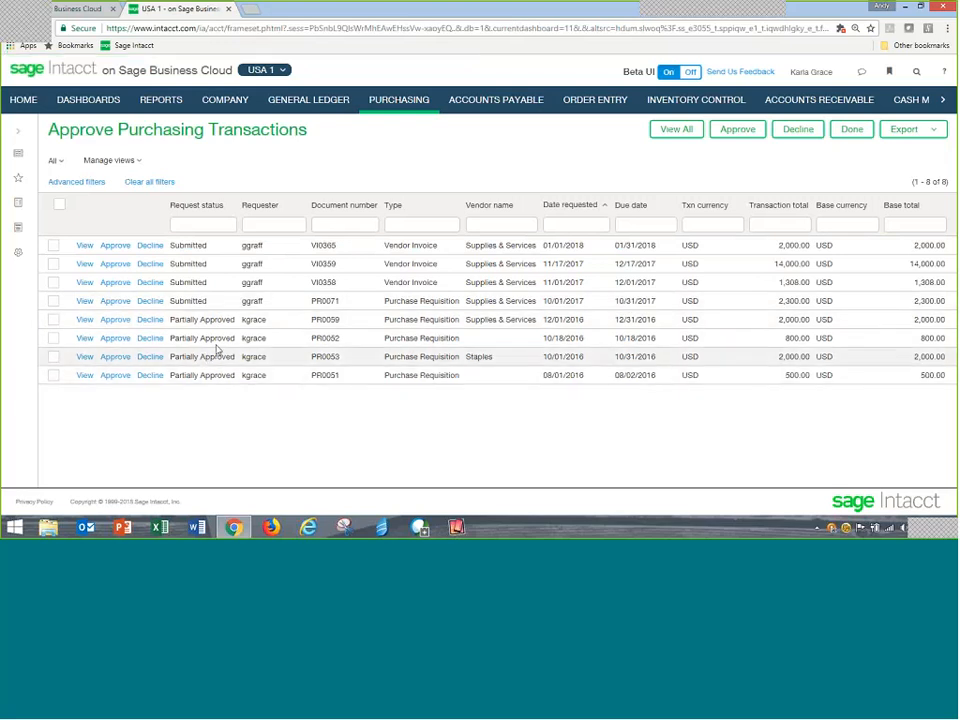
{"action": "left_click", "coordinate": [19, 257]}
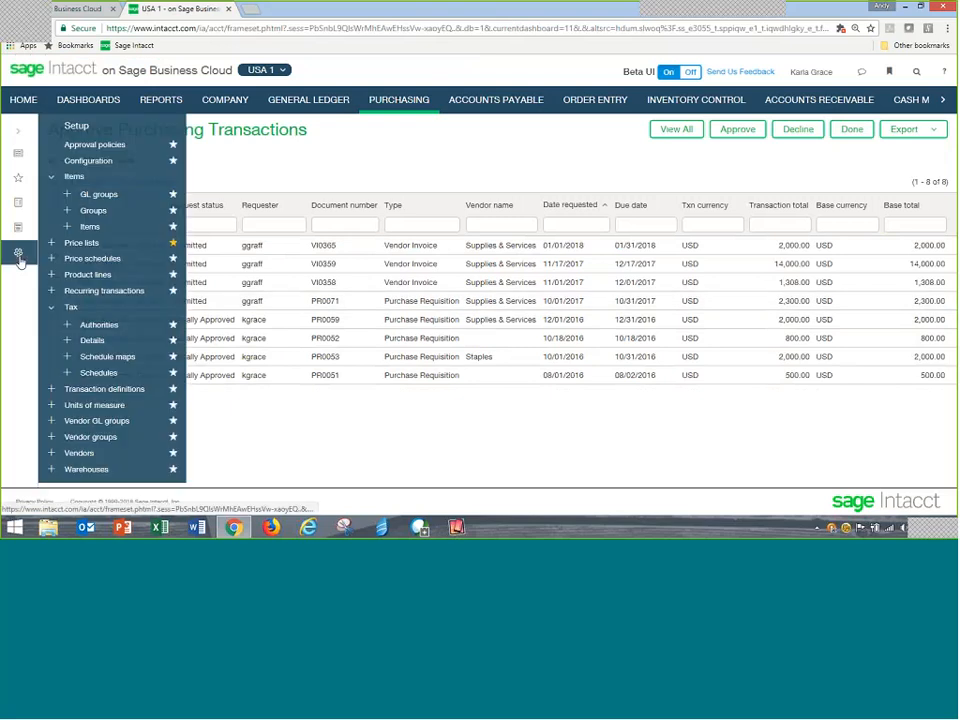
{"action": "left_click", "coordinate": [105, 153]}
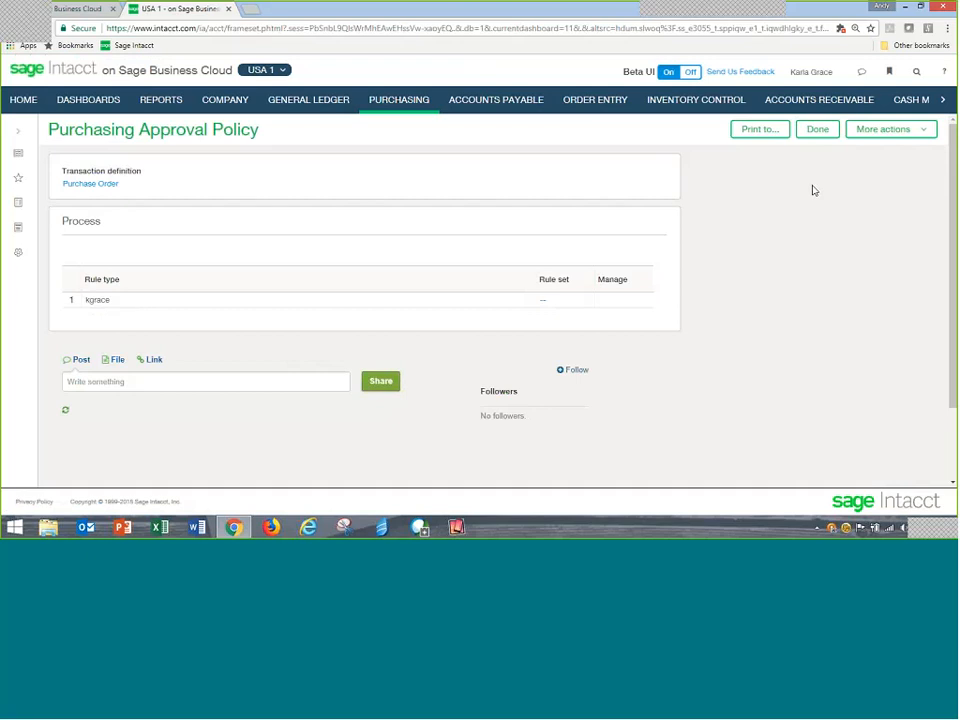
{"action": "left_click", "coordinate": [817, 130]}
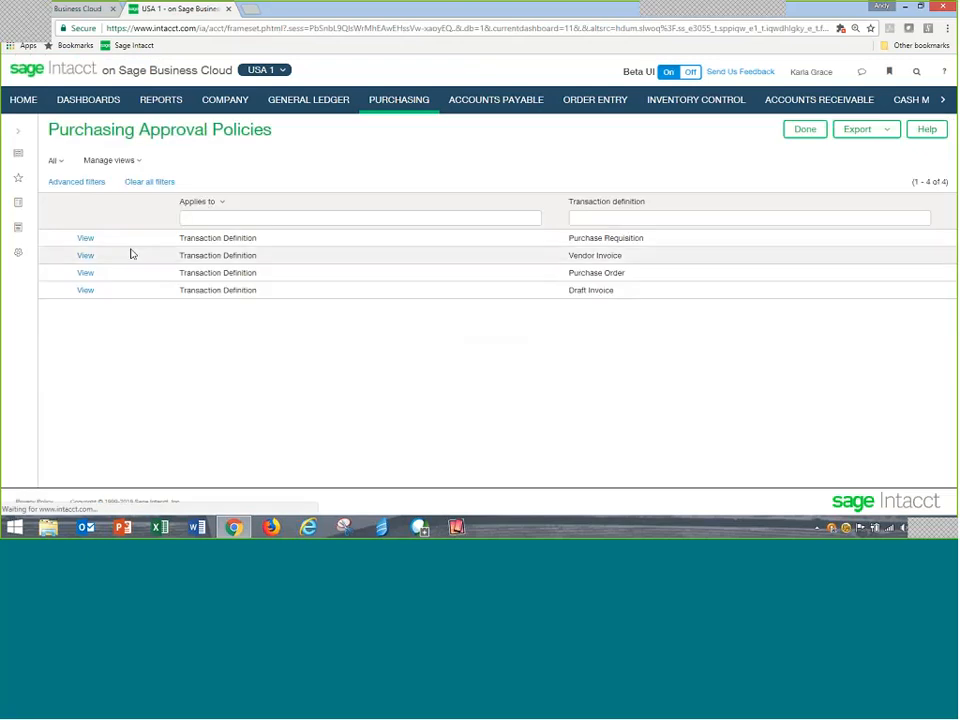
Switch to the top-level company session and open the Purchase Order approval policy for editing.
{"action": "left_click", "coordinate": [73, 14]}
{"action": "left_click", "coordinate": [73, 14]}
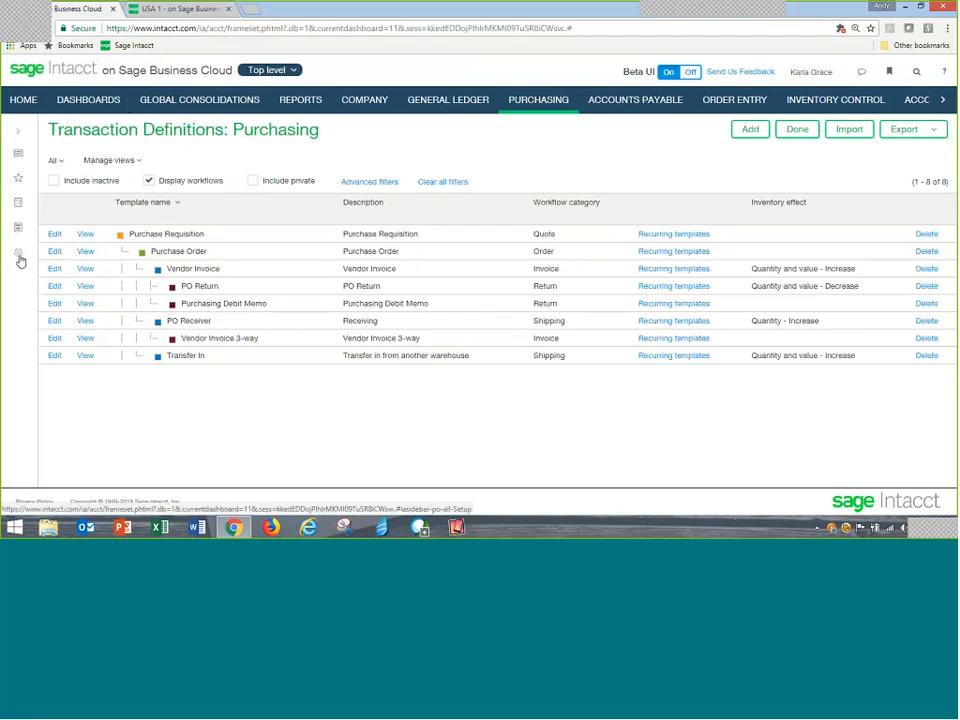
{"action": "left_click", "coordinate": [19, 256]}
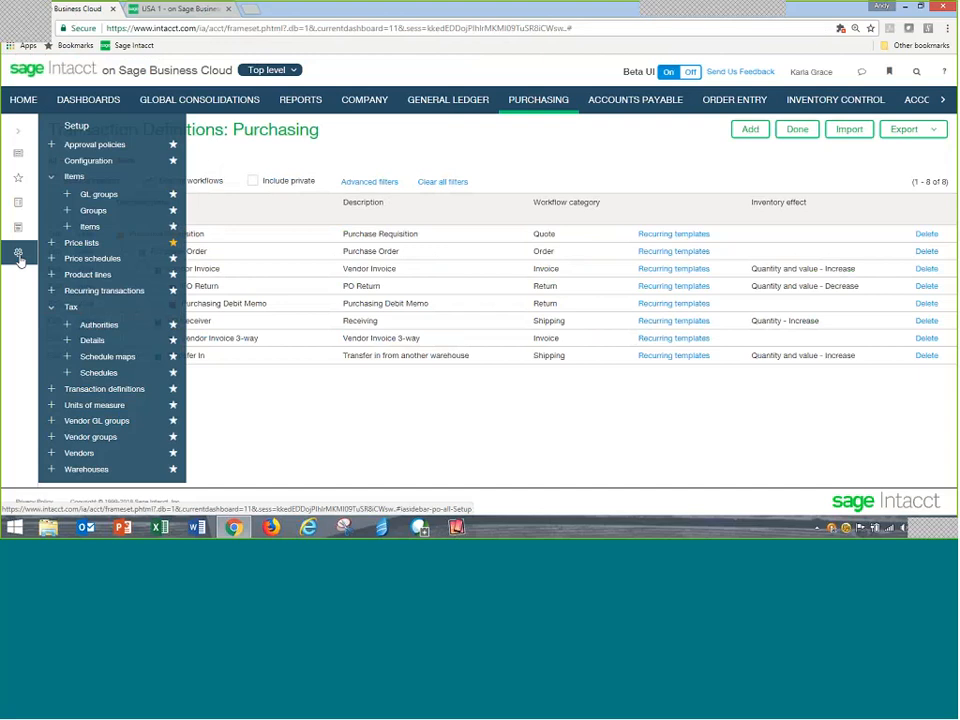
{"action": "left_click", "coordinate": [113, 153]}
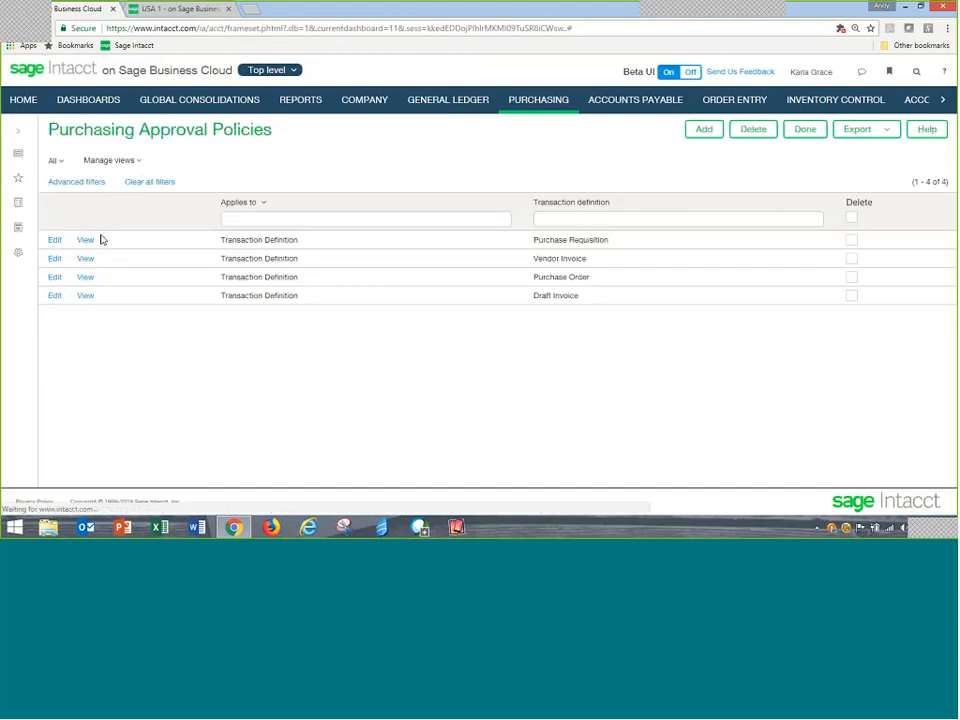
{"action": "left_click", "coordinate": [53, 278]}
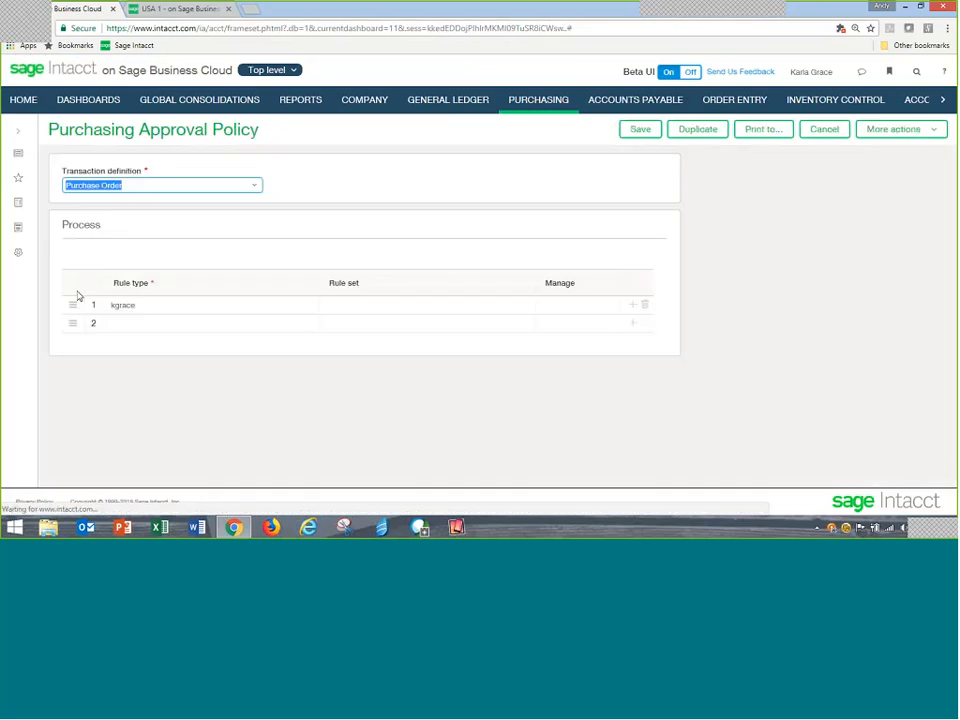
Examine the rule types available for the first approval rule of the Purchase Order policy.
{"action": "left_click", "coordinate": [206, 305]}
{"action": "left_click", "coordinate": [206, 309]}
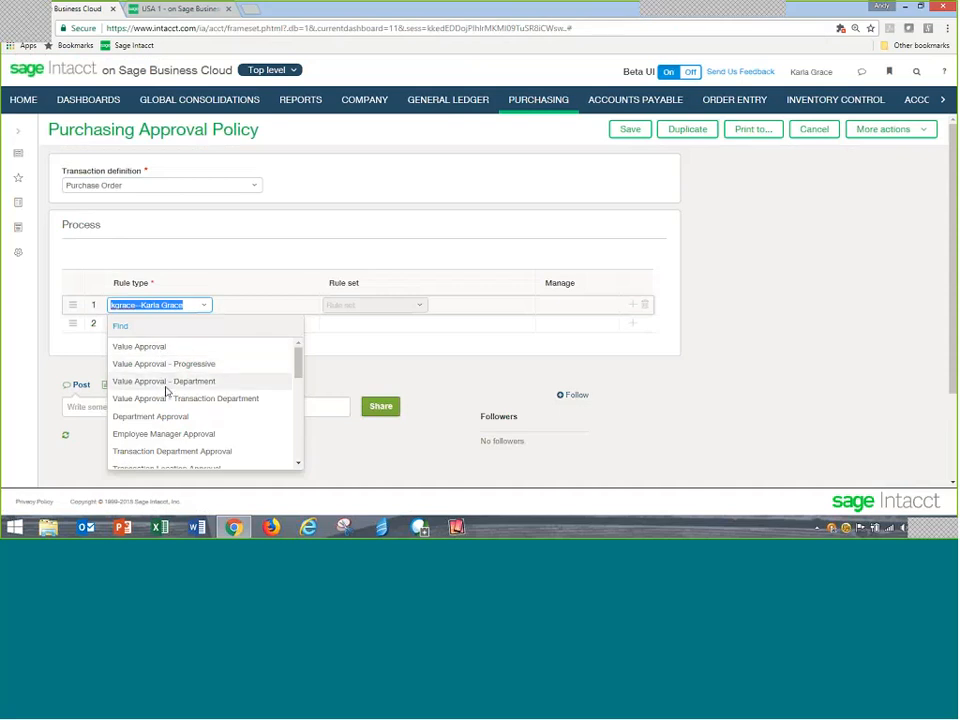
{"action": "scroll", "coordinate": [178, 448], "scroll_direction": "down", "scroll_amount": 3}
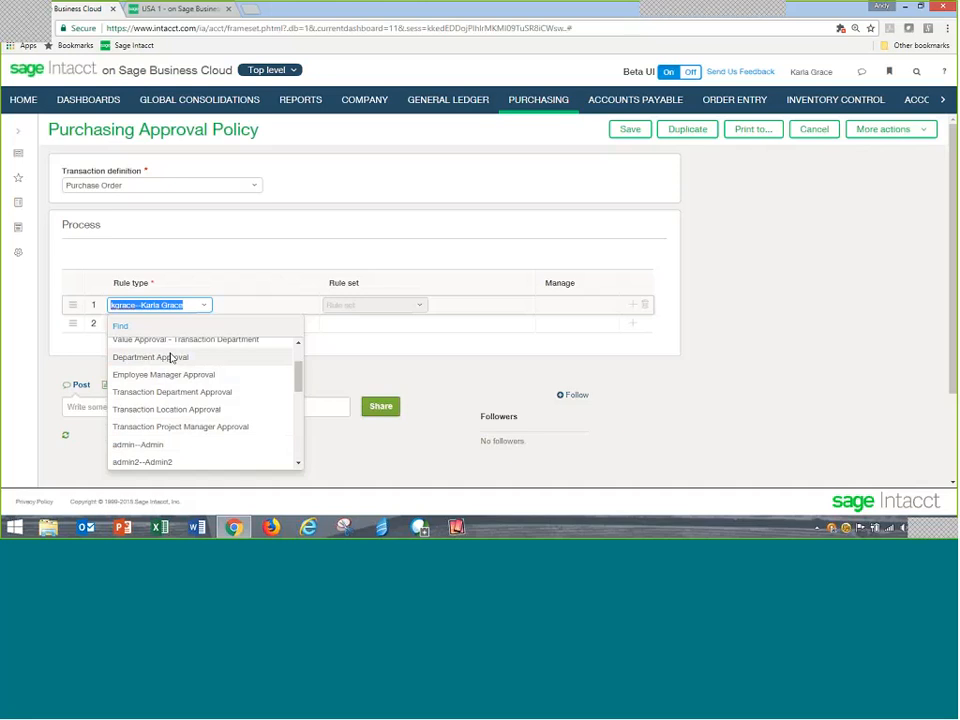
{"action": "left_click", "coordinate": [396, 310]}
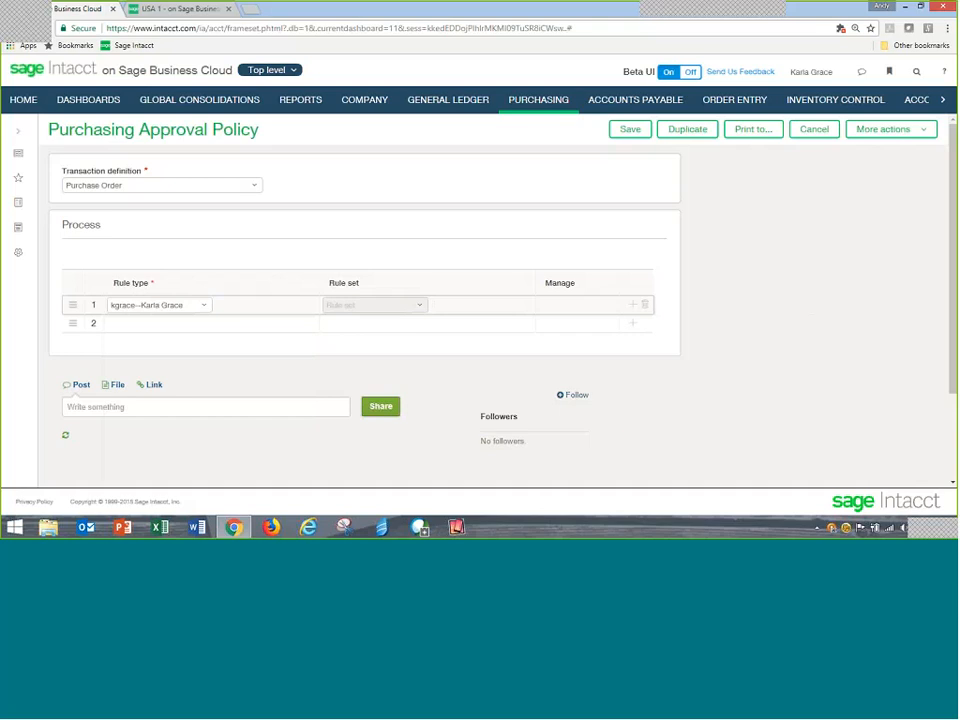
Return to the USA 1 session and open the list of purchase orders in Purchasing.
{"action": "left_click", "coordinate": [157, 10]}
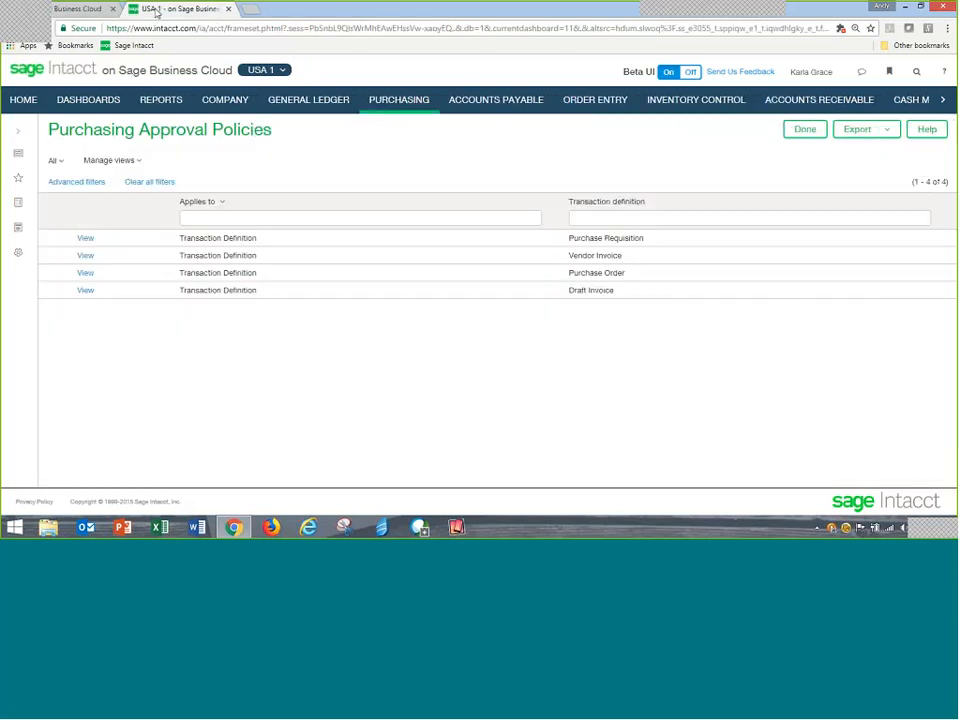
{"action": "left_click", "coordinate": [406, 108]}
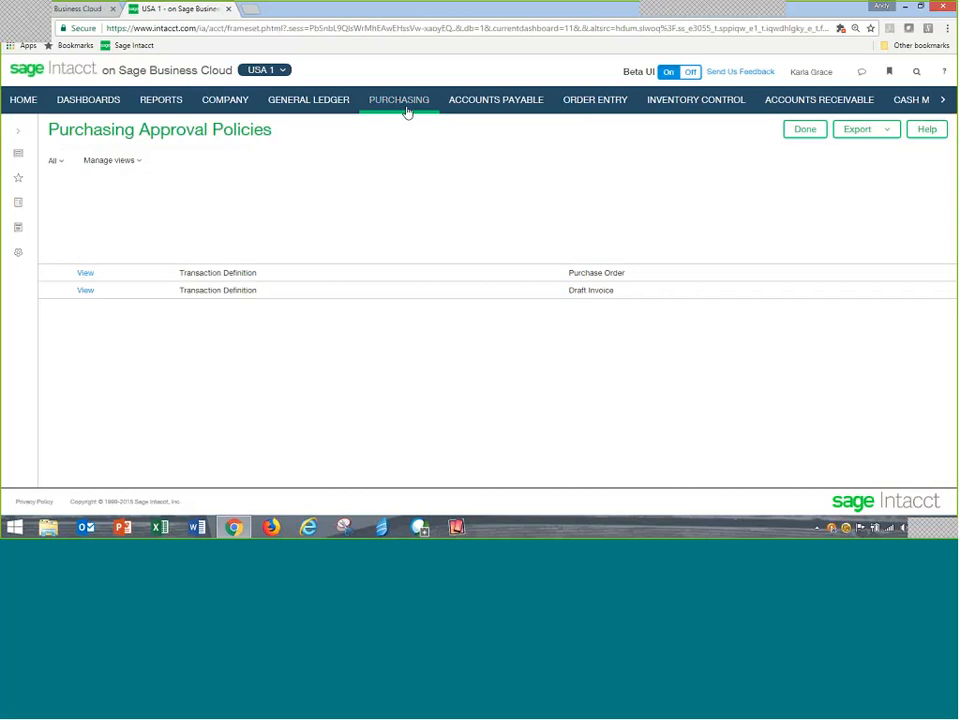
{"action": "left_click", "coordinate": [20, 182]}
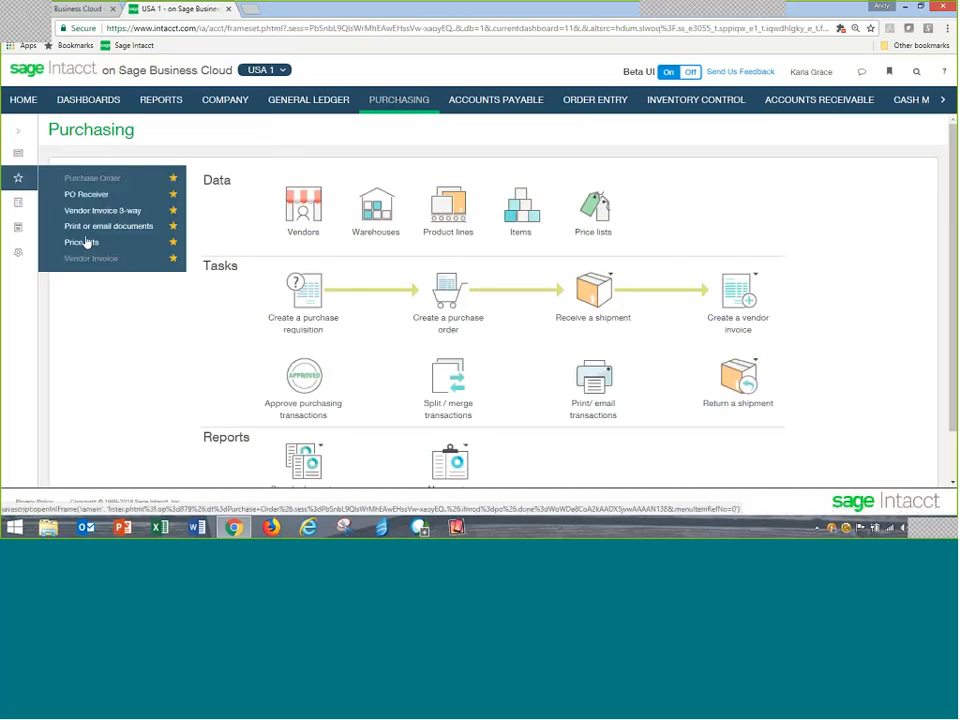
{"action": "left_click", "coordinate": [91, 180]}
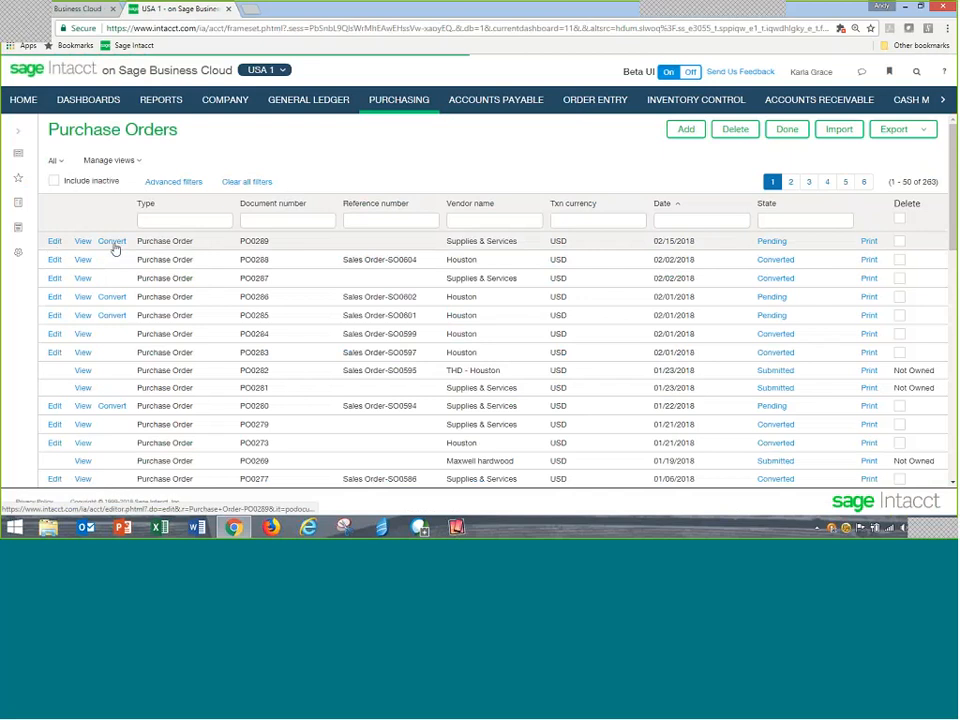
Convert the pending 02/15/2018 Supplies & Services purchase order to a PO Receiver, check its entry lines and post it.
{"action": "mouse_move", "coordinate": [115, 247]}
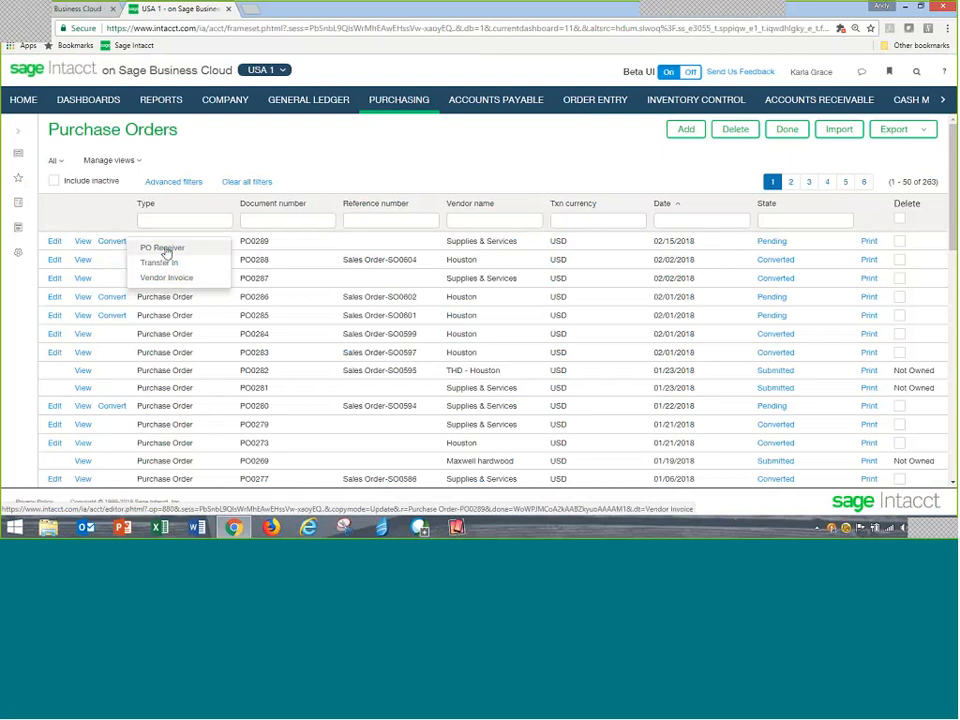
{"action": "left_click", "coordinate": [166, 251]}
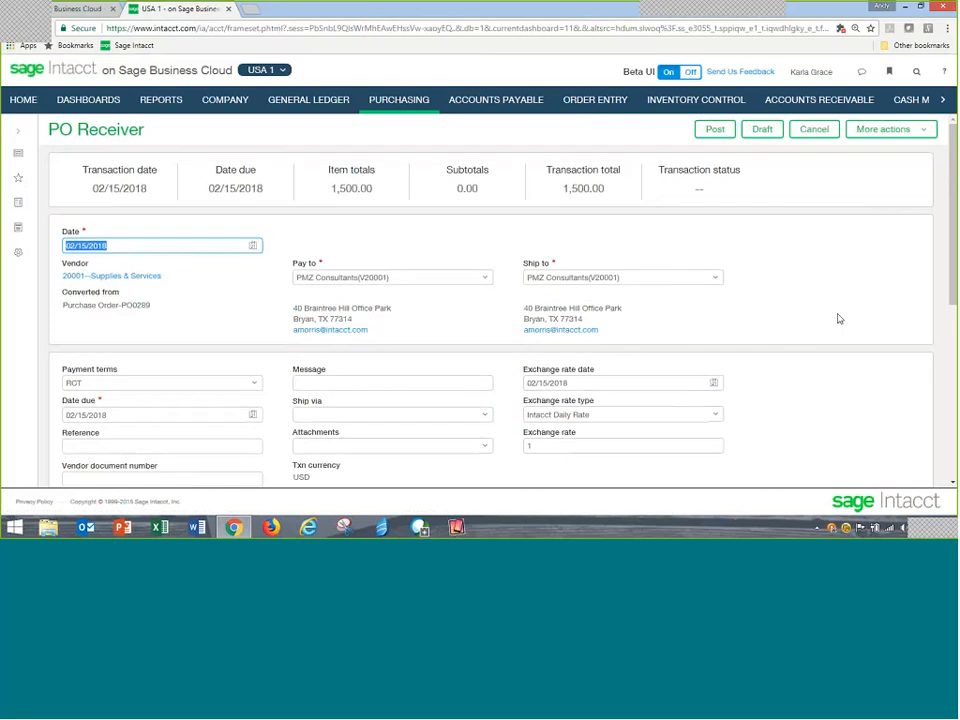
{"action": "scroll", "coordinate": [837, 317], "scroll_direction": "down", "scroll_amount": 2}
{"action": "scroll", "coordinate": [506, 414], "scroll_direction": "down", "scroll_amount": 2}
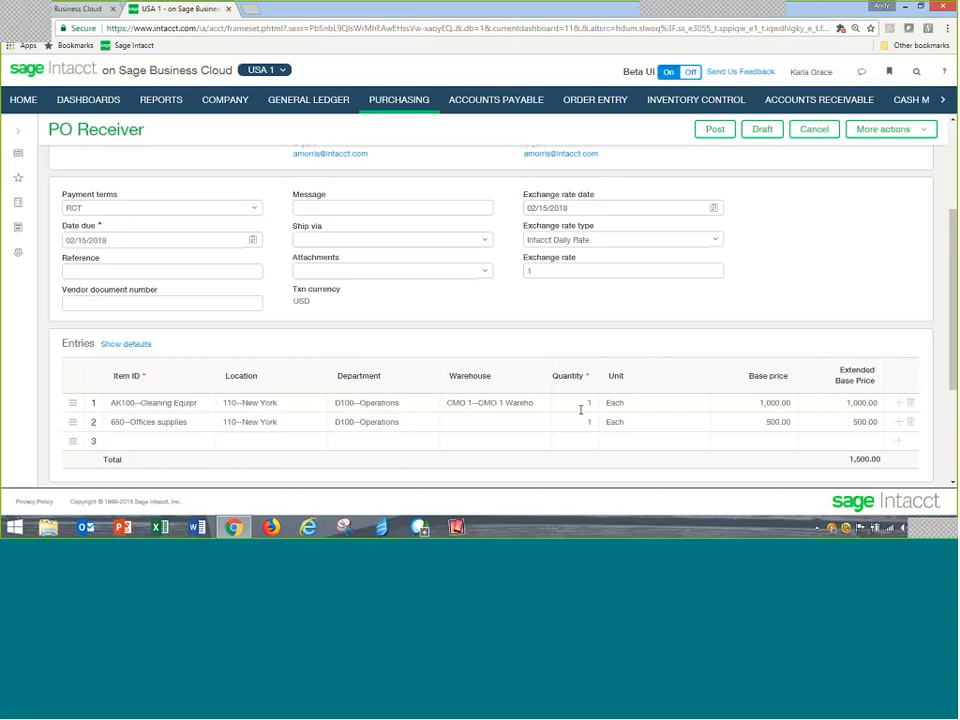
{"action": "left_click", "coordinate": [718, 129]}
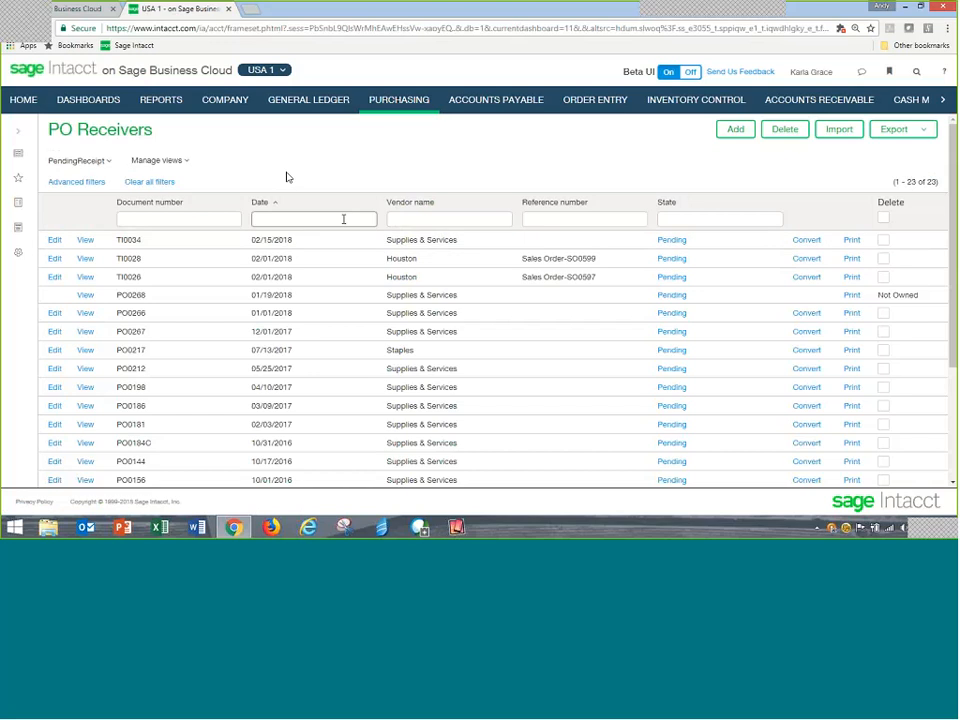
Convert the pending 02/15/2018 Supplies & Services PO Receiver to a Vendor Invoice 3-way and enter vendor document number INV98273492.
{"action": "left_click", "coordinate": [815, 244]}
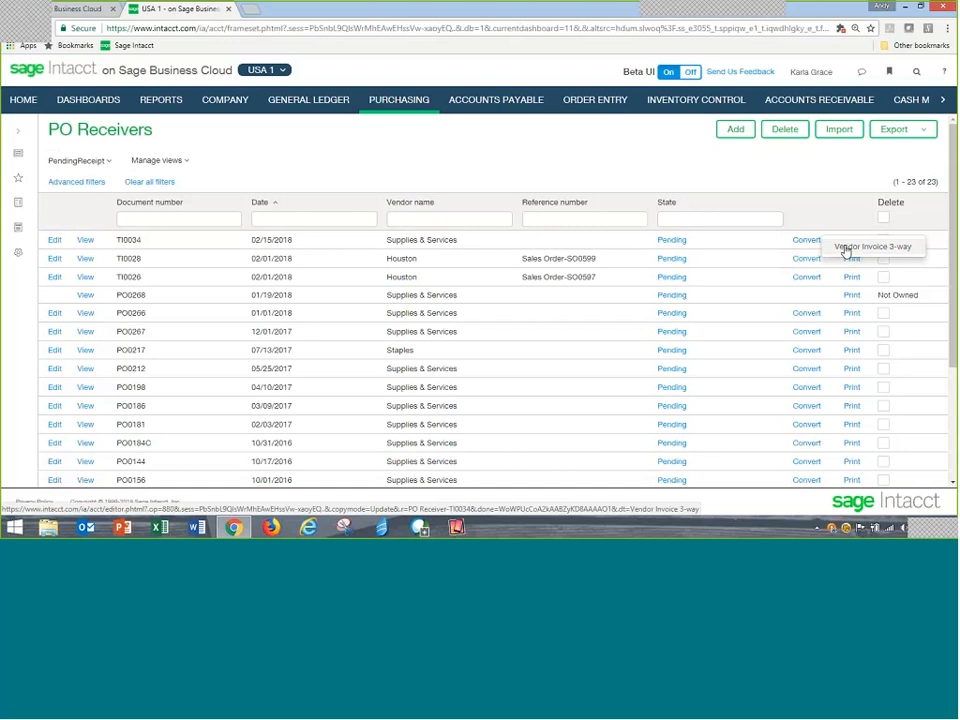
{"action": "left_click", "coordinate": [846, 250]}
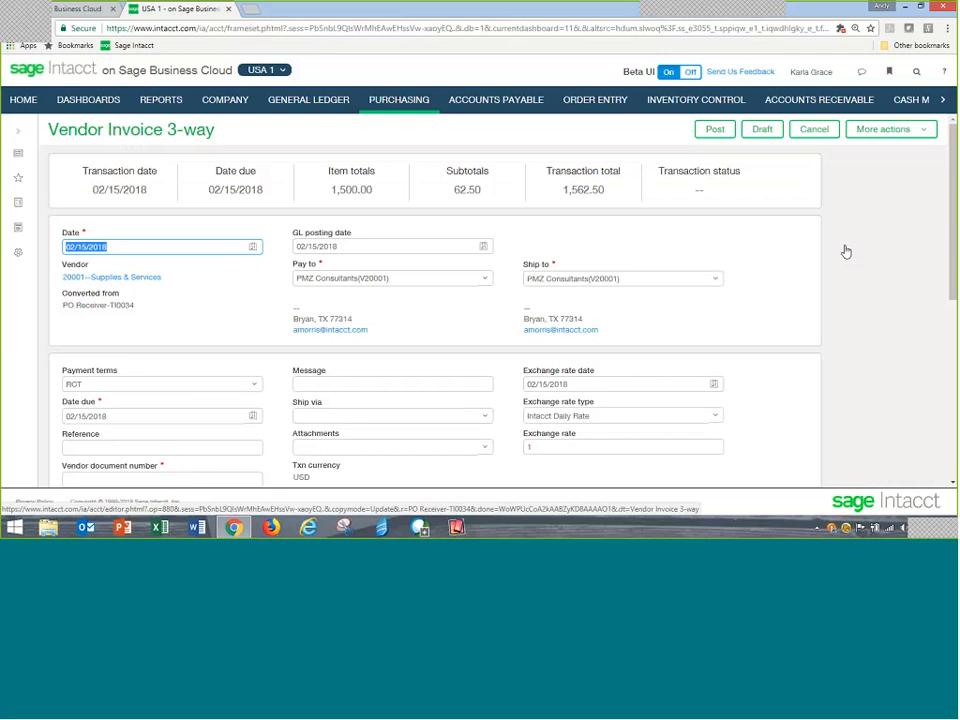
{"action": "scroll", "coordinate": [435, 347], "scroll_direction": "down", "scroll_amount": 1}
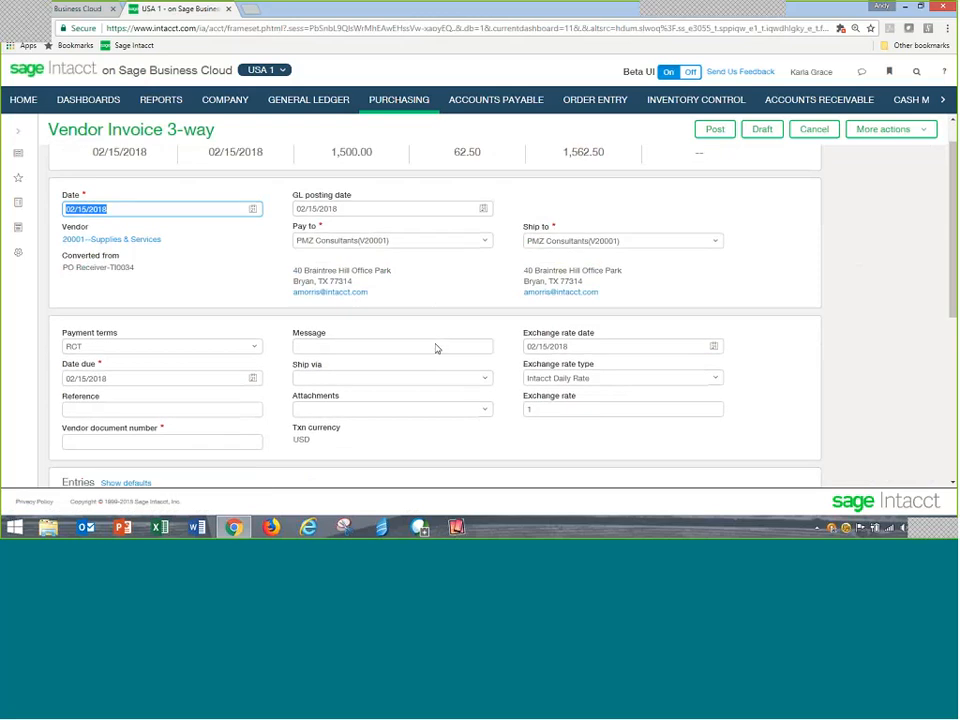
{"action": "scroll", "coordinate": [435, 347], "scroll_direction": "down", "scroll_amount": 2}
{"action": "left_click", "coordinate": [100, 361]}
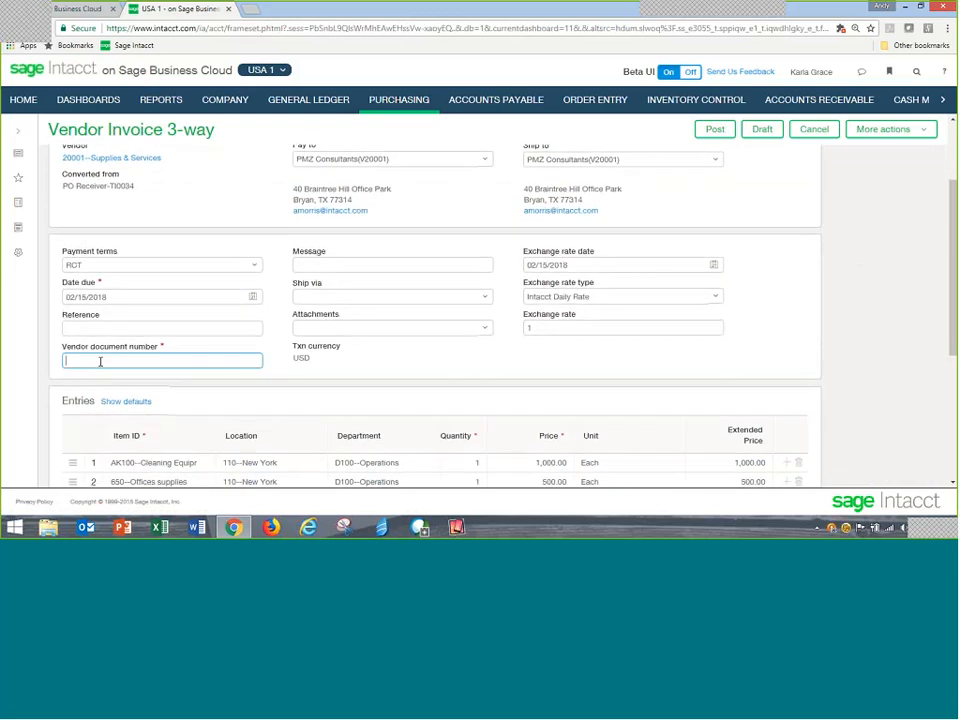
{"action": "type", "text": "IN"}
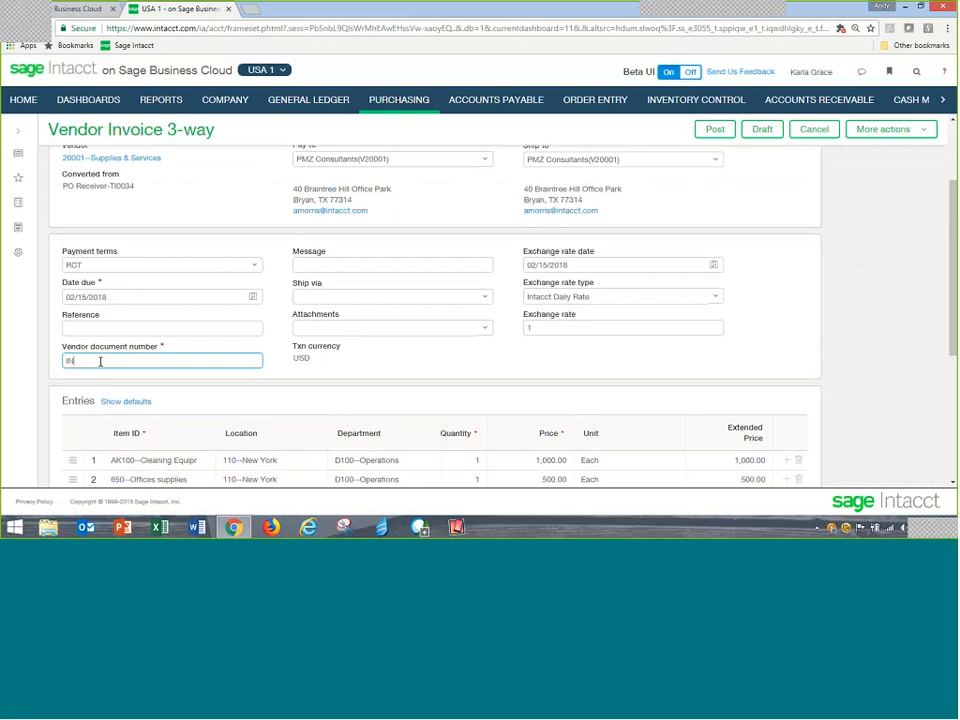
{"action": "type", "text": "V98273492"}
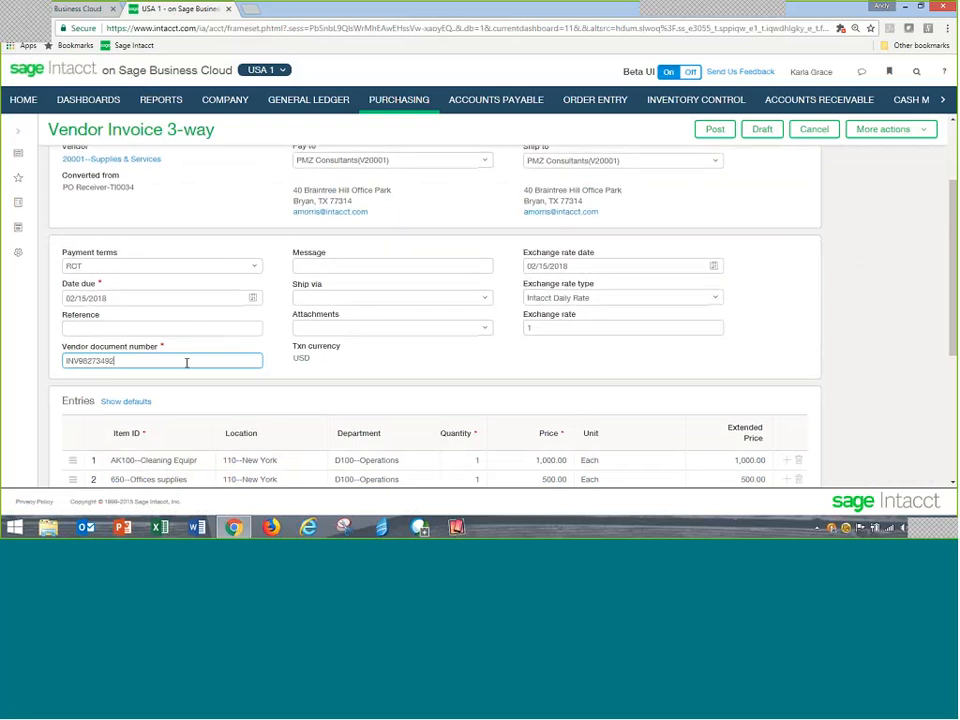
Switch to File Explorer, shrink its window beside the invoice and locate AAAreceipt.jpg in the Desktop folder.
{"action": "scroll", "coordinate": [160, 350], "scroll_direction": "up", "scroll_amount": 3}
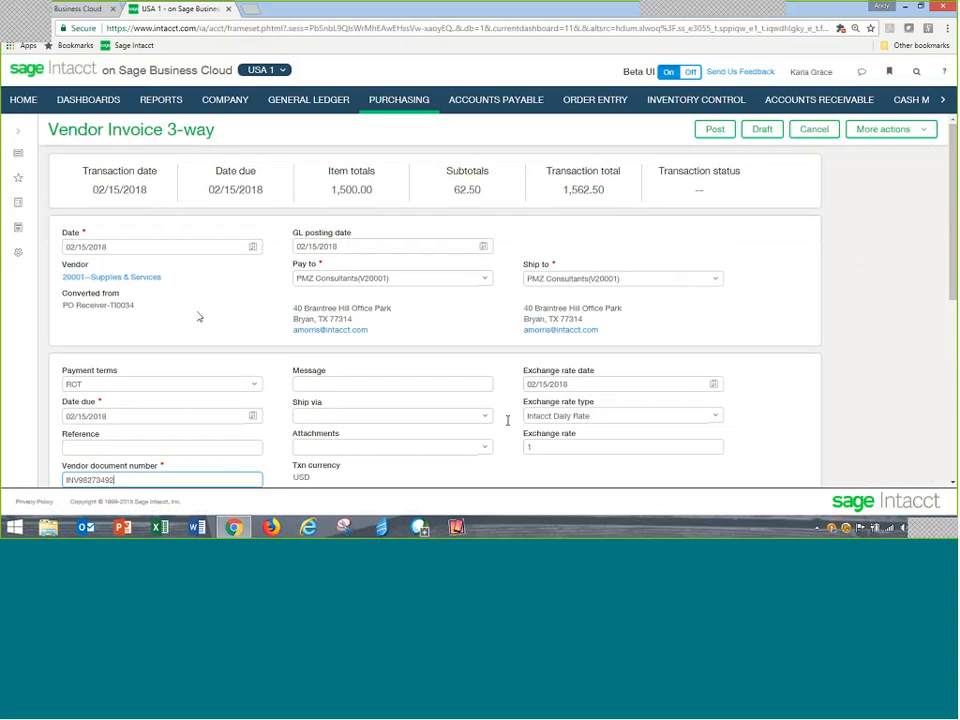
{"action": "scroll", "coordinate": [793, 399], "scroll_direction": "down", "scroll_amount": 2}
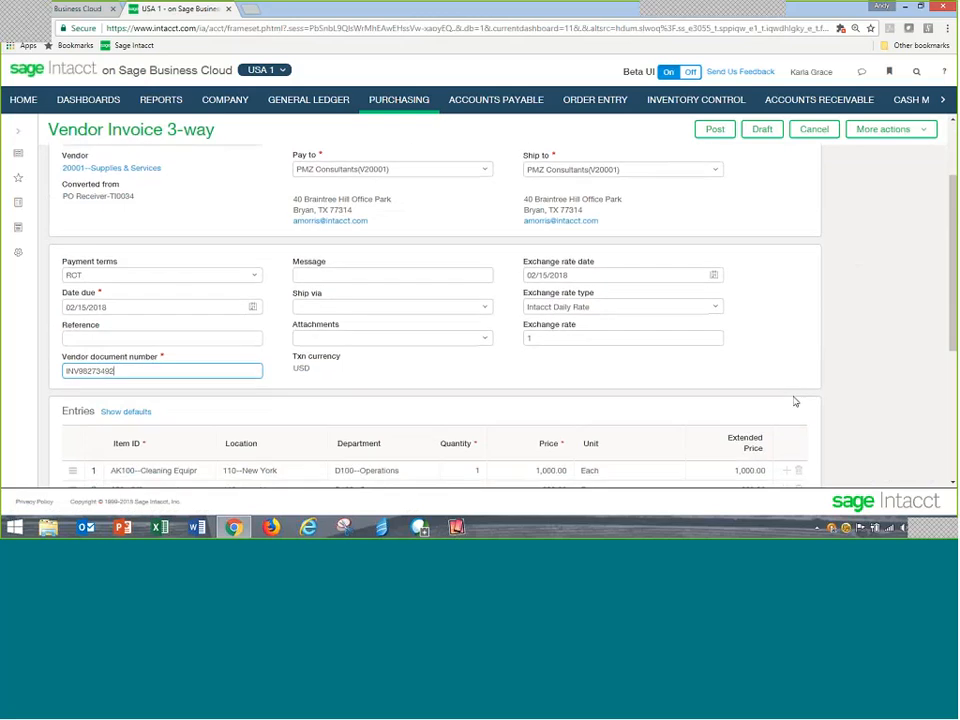
{"action": "left_click", "coordinate": [443, 328]}
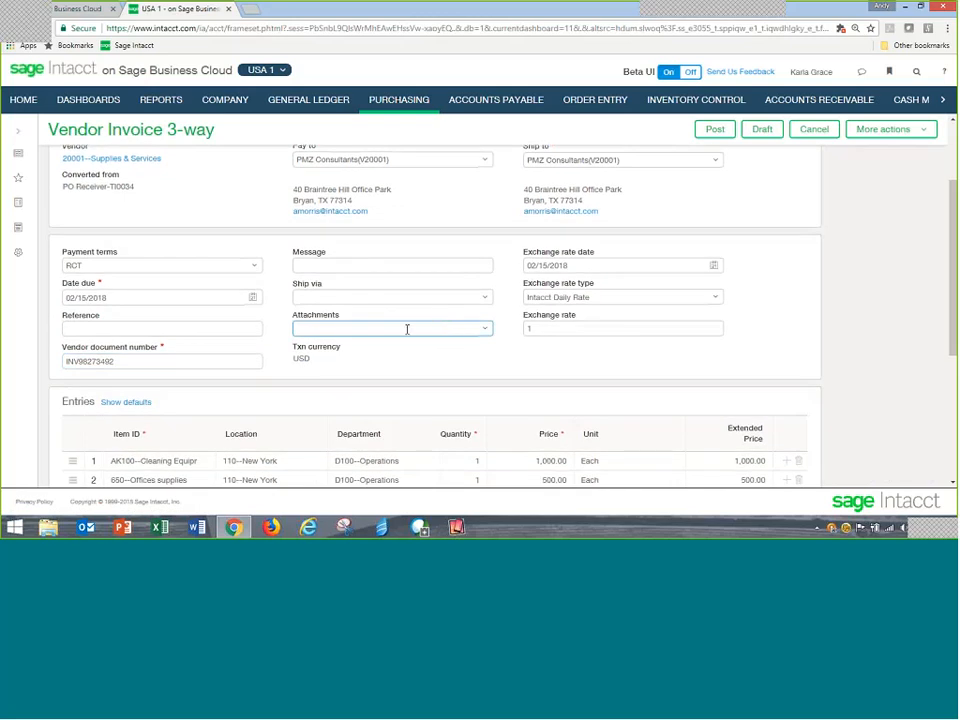
{"action": "left_click", "coordinate": [48, 527]}
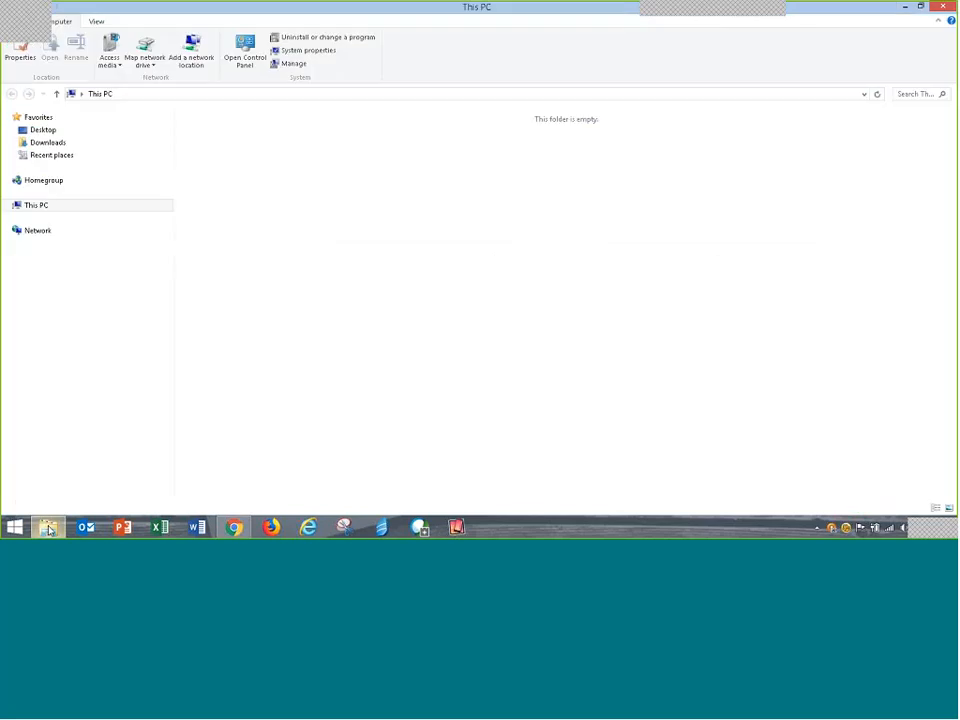
{"action": "left_click", "coordinate": [921, 7]}
{"action": "left_click", "coordinate": [50, 413]}
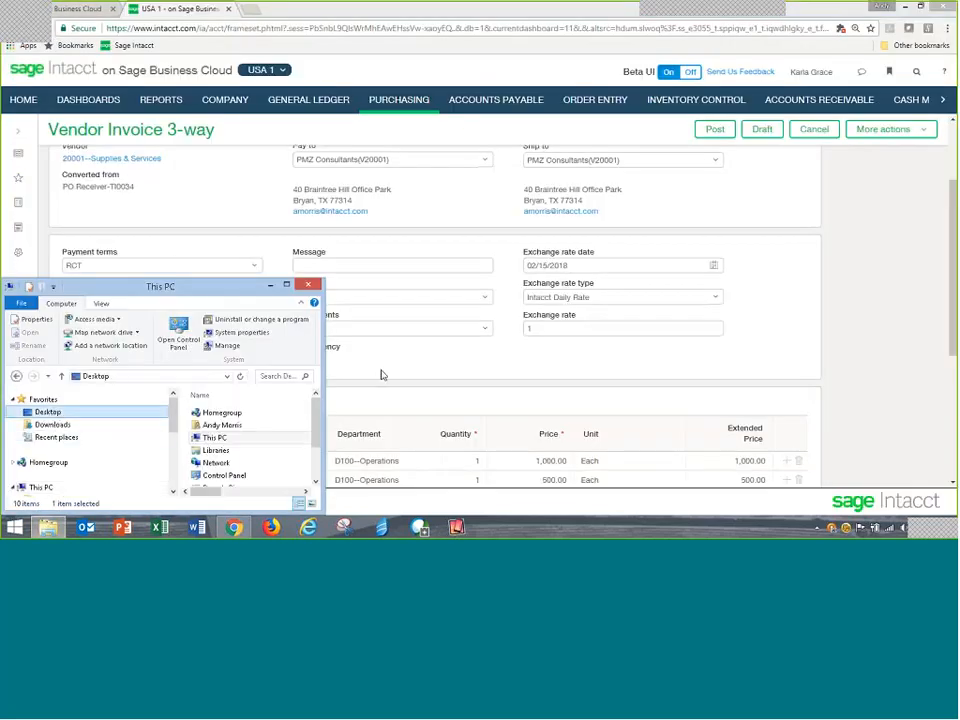
{"action": "left_click", "coordinate": [190, 437]}
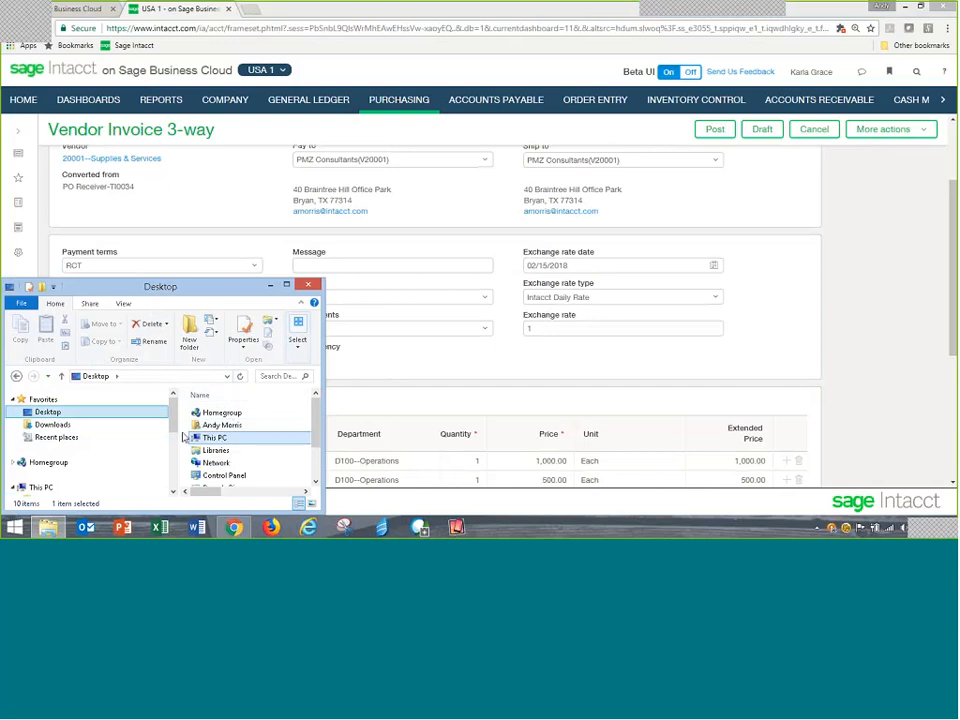
{"action": "left_click_drag", "start_coordinate": [314, 437], "coordinate": [321, 454]}
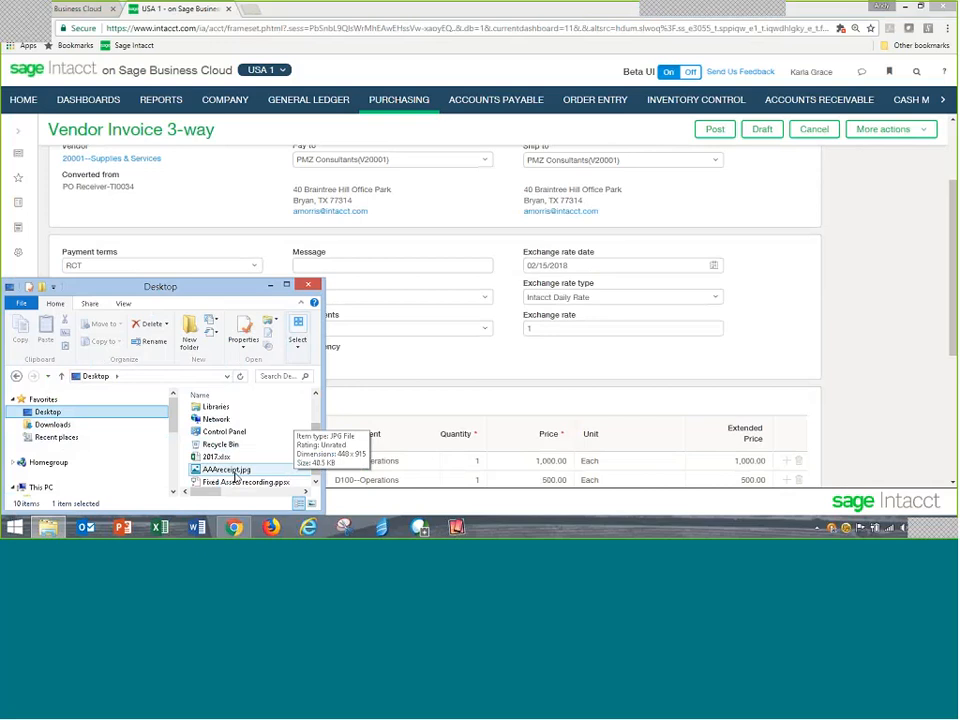
Attach AAAreceipt.jpg to the vendor invoice and save the attachment with the ID "id 987234".
{"action": "left_click_drag", "start_coordinate": [235, 477], "coordinate": [444, 296]}
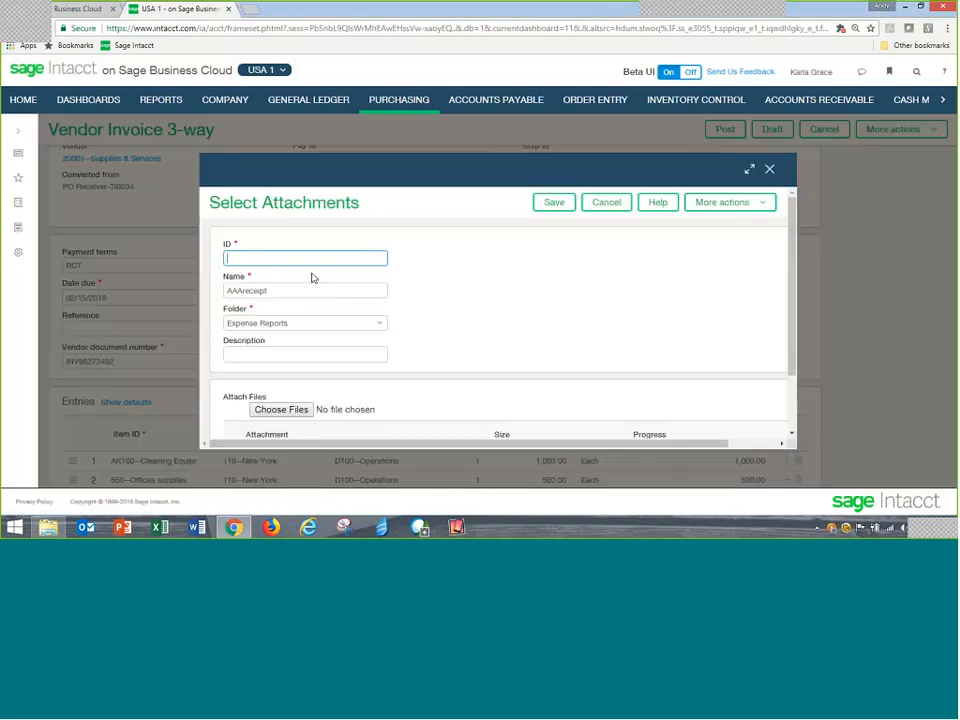
{"action": "type", "text": "Id 987234"}
{"action": "left_click", "coordinate": [554, 202]}
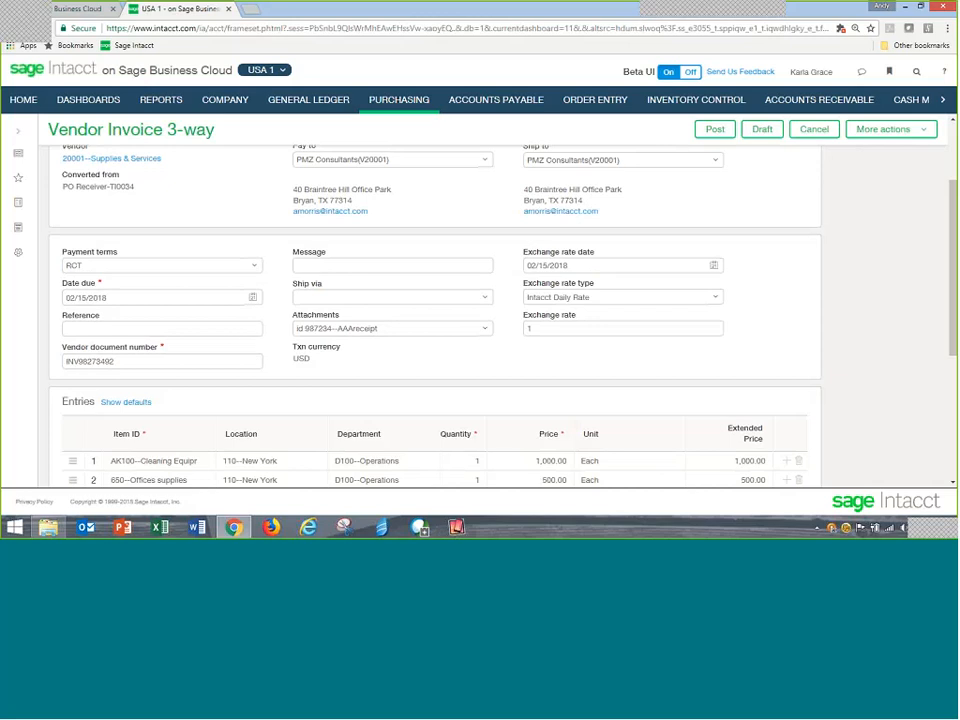
Check the vendor invoice's entries and subtotals and post the invoice.
{"action": "scroll", "coordinate": [208, 402], "scroll_direction": "down", "scroll_amount": 3}
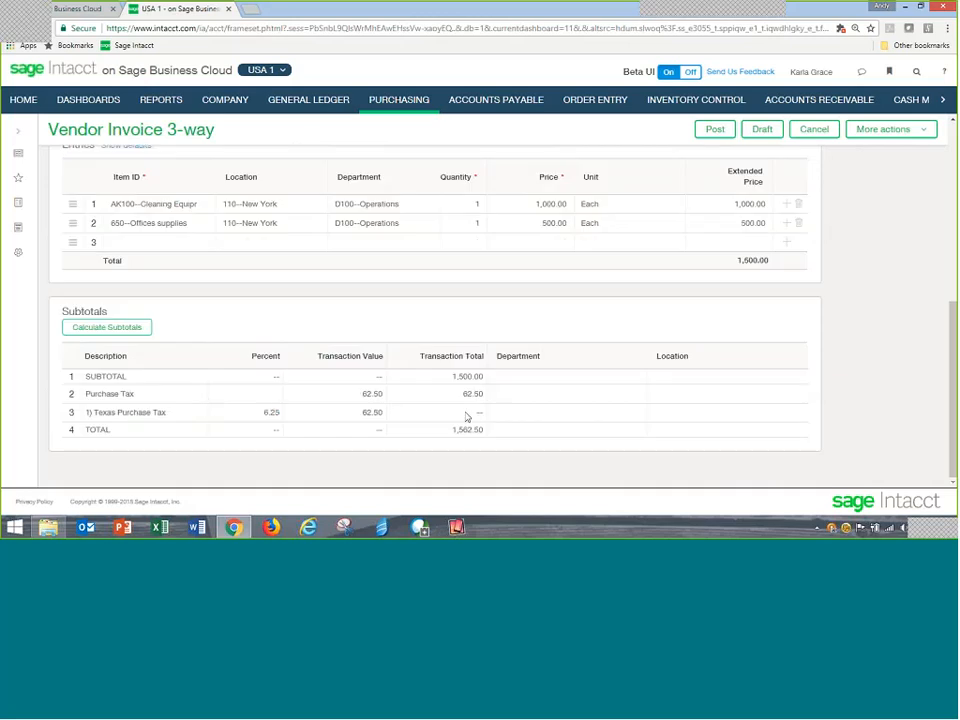
{"action": "scroll", "coordinate": [560, 400], "scroll_direction": "up", "scroll_amount": 1}
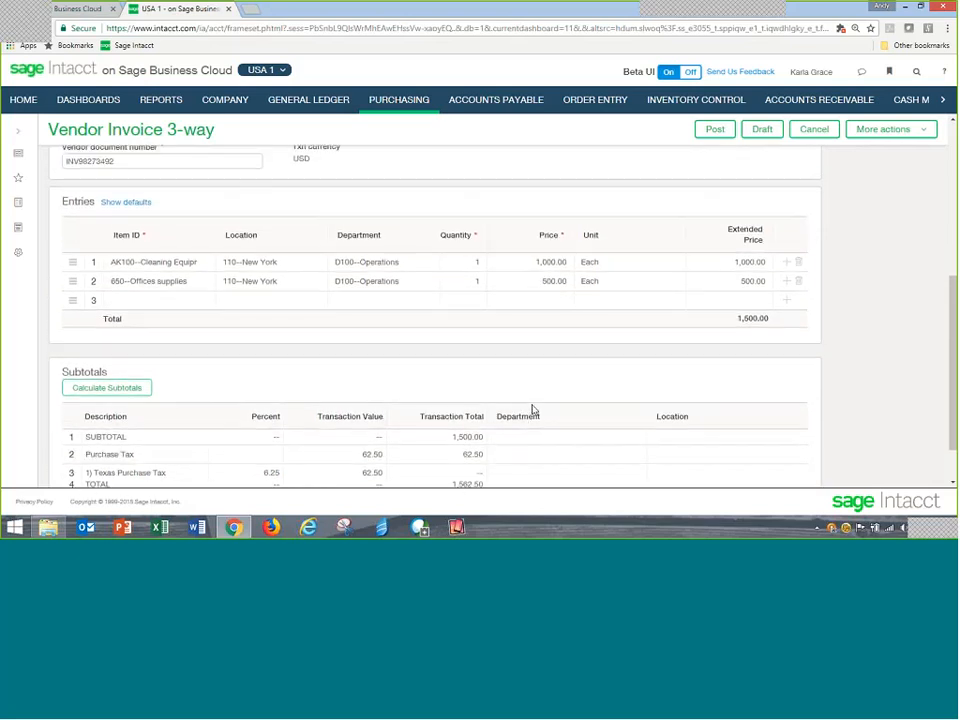
{"action": "scroll", "coordinate": [533, 410], "scroll_direction": "up", "scroll_amount": 2}
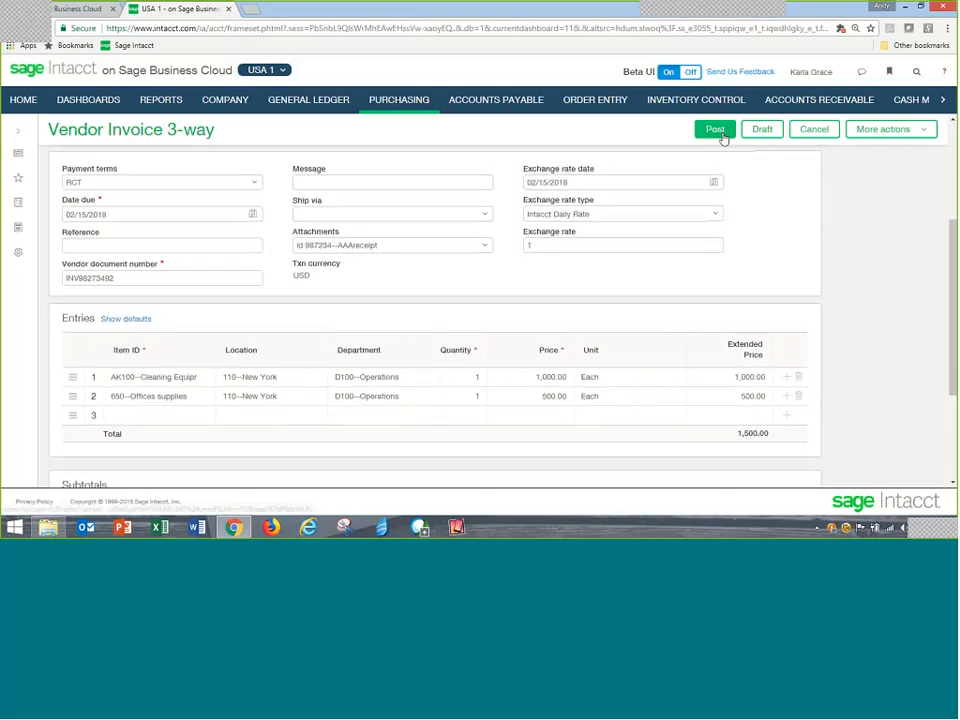
{"action": "left_click", "coordinate": [720, 133]}
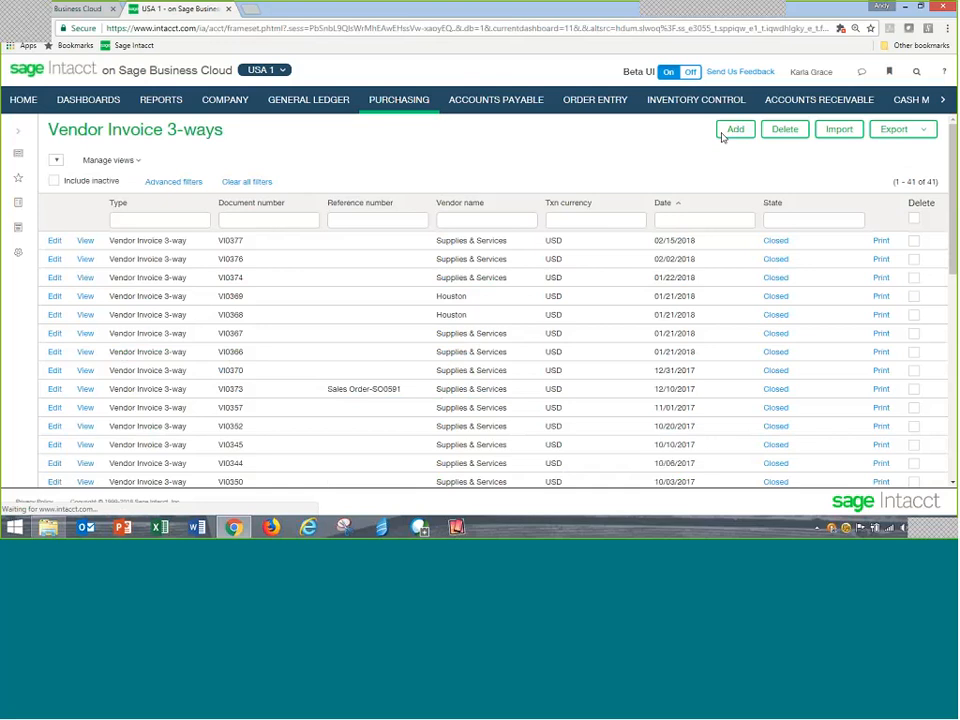
Open the posted 02/15/2018 Supplies & Services vendor invoice and examine its history, including the source PO Receiver and purchase order.
{"action": "left_click", "coordinate": [56, 243]}
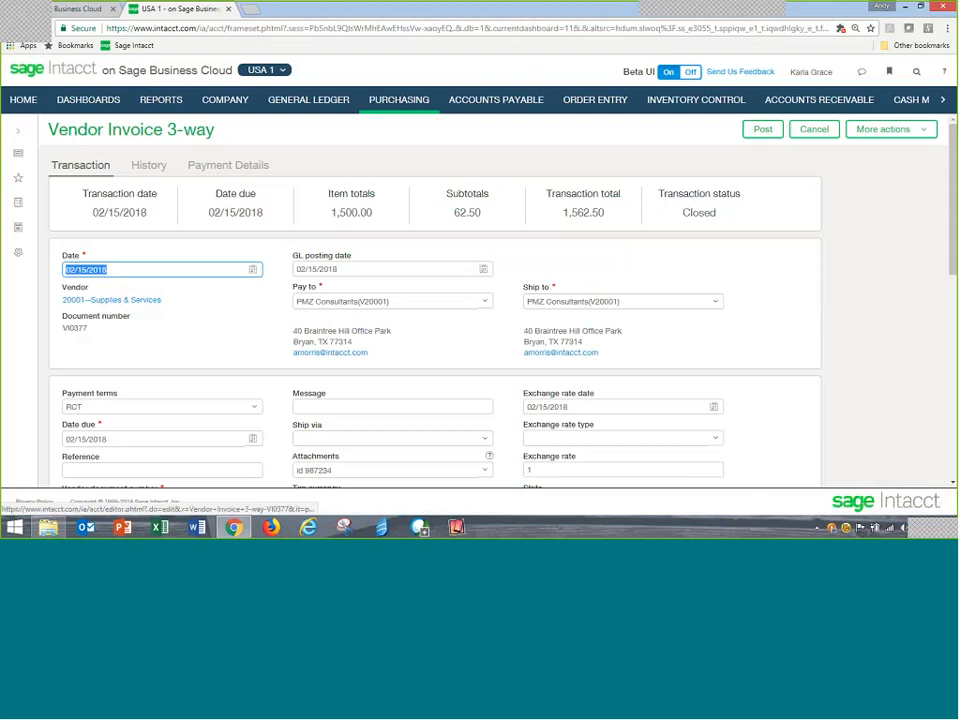
{"action": "left_click", "coordinate": [152, 168]}
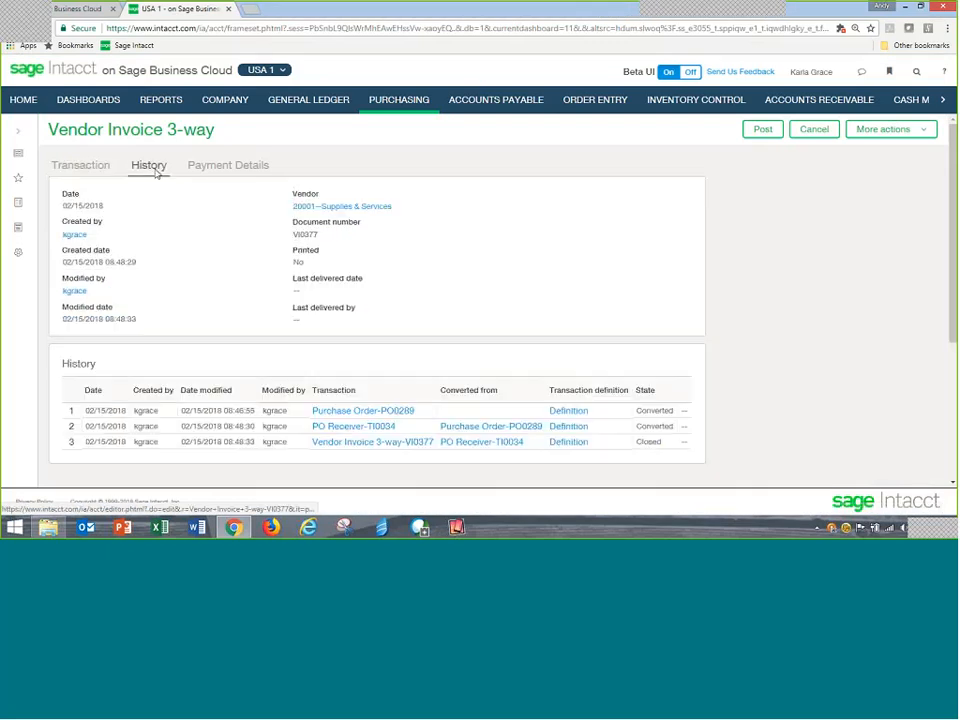
{"action": "left_click", "coordinate": [351, 428]}
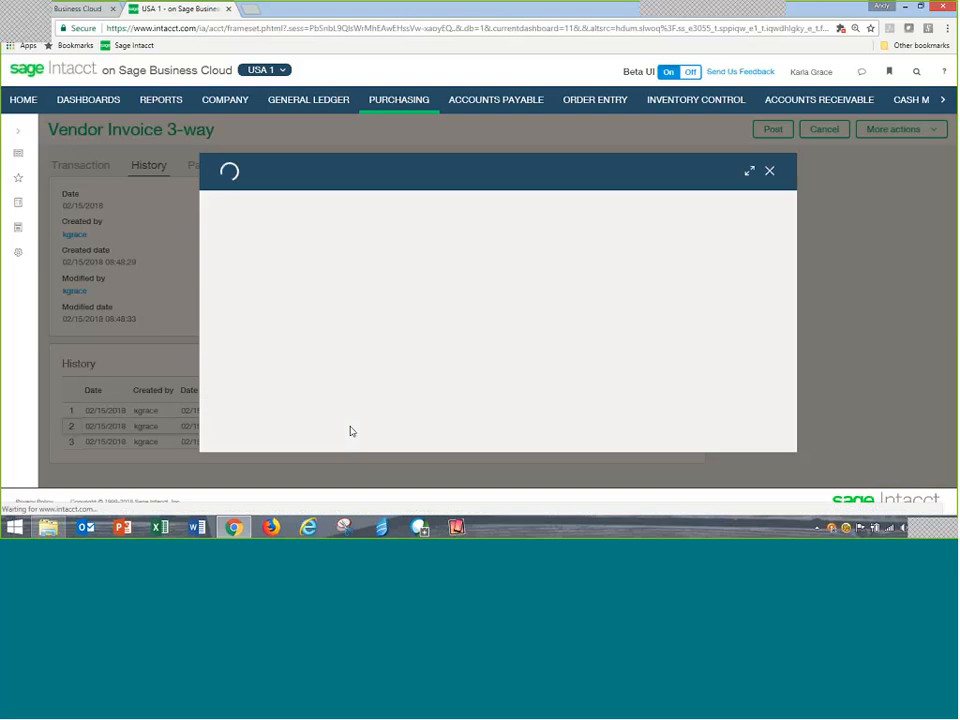
{"action": "scroll", "coordinate": [601, 379], "scroll_direction": "down", "scroll_amount": 5}
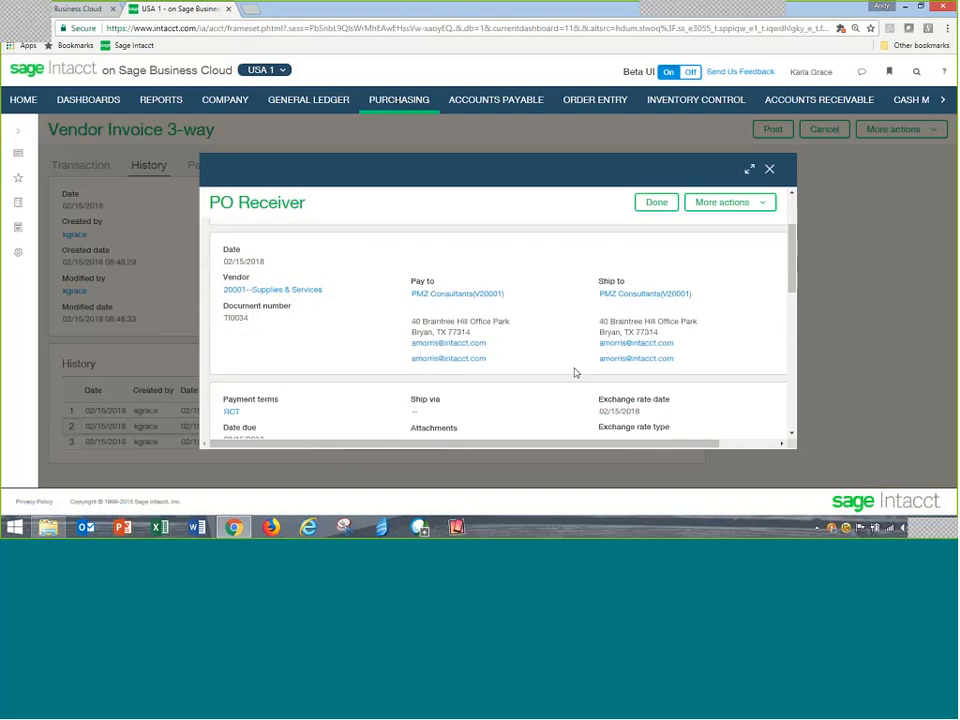
{"action": "left_click", "coordinate": [769, 170]}
{"action": "left_click", "coordinate": [334, 412]}
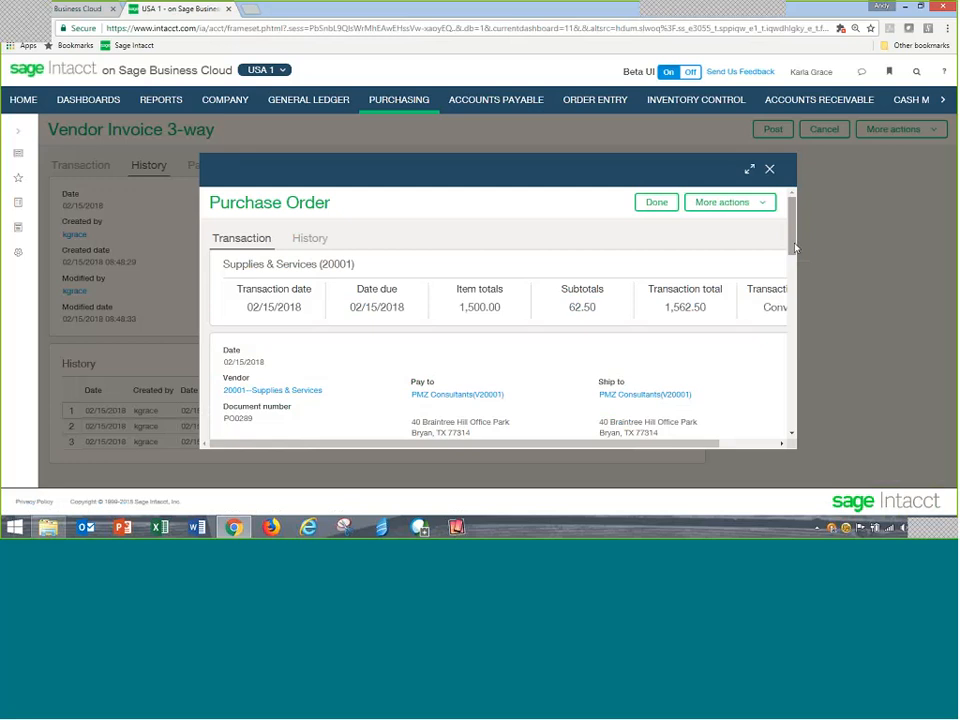
{"action": "left_click_drag", "start_coordinate": [795, 247], "coordinate": [793, 207]}
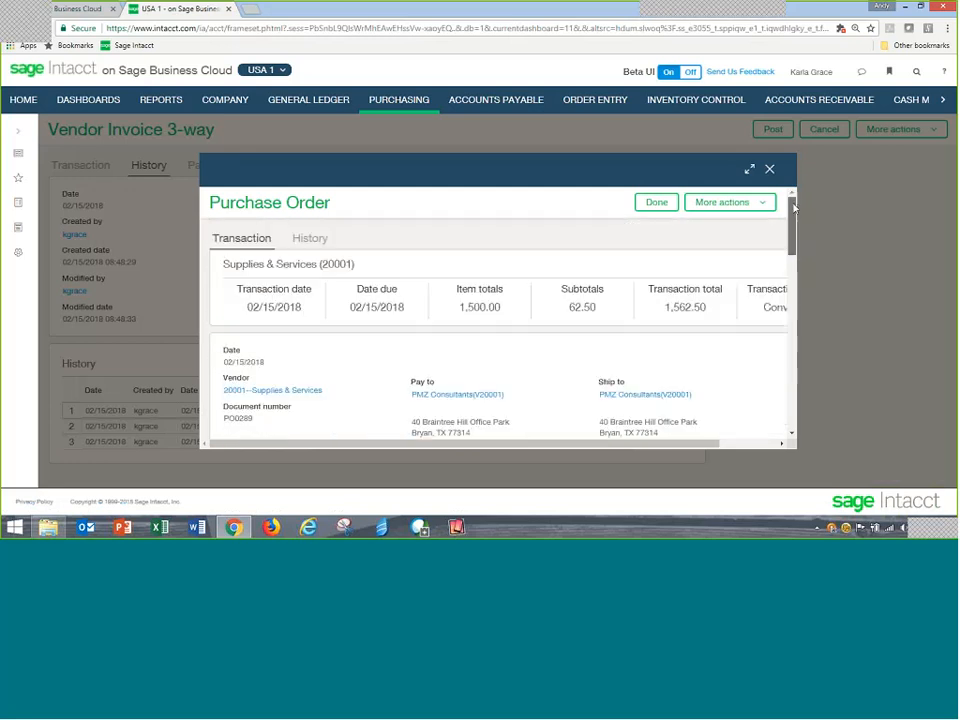
{"action": "left_click", "coordinate": [770, 171]}
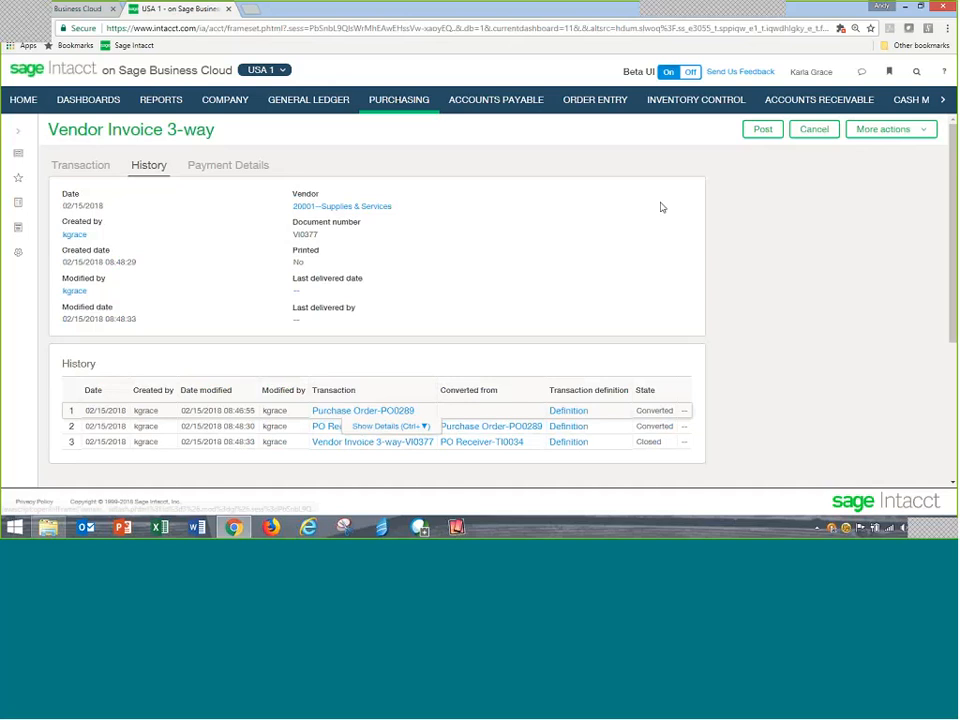
Leave the invoice and run the General Ledger report with start and end dates of 02/15/2018.
{"action": "left_click", "coordinate": [290, 100]}
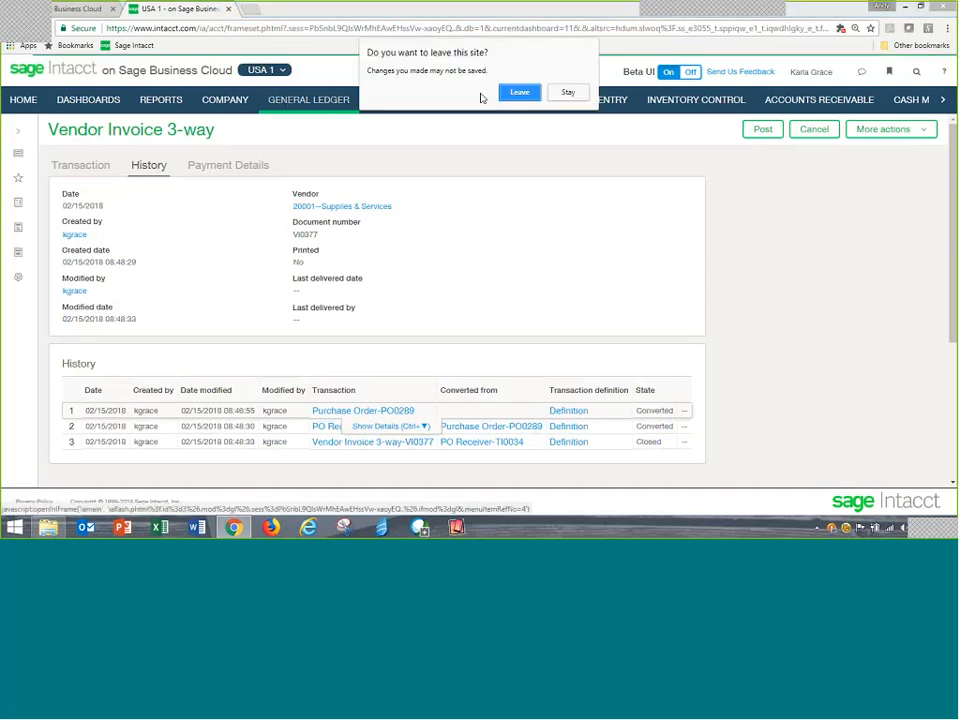
{"action": "left_click", "coordinate": [518, 92]}
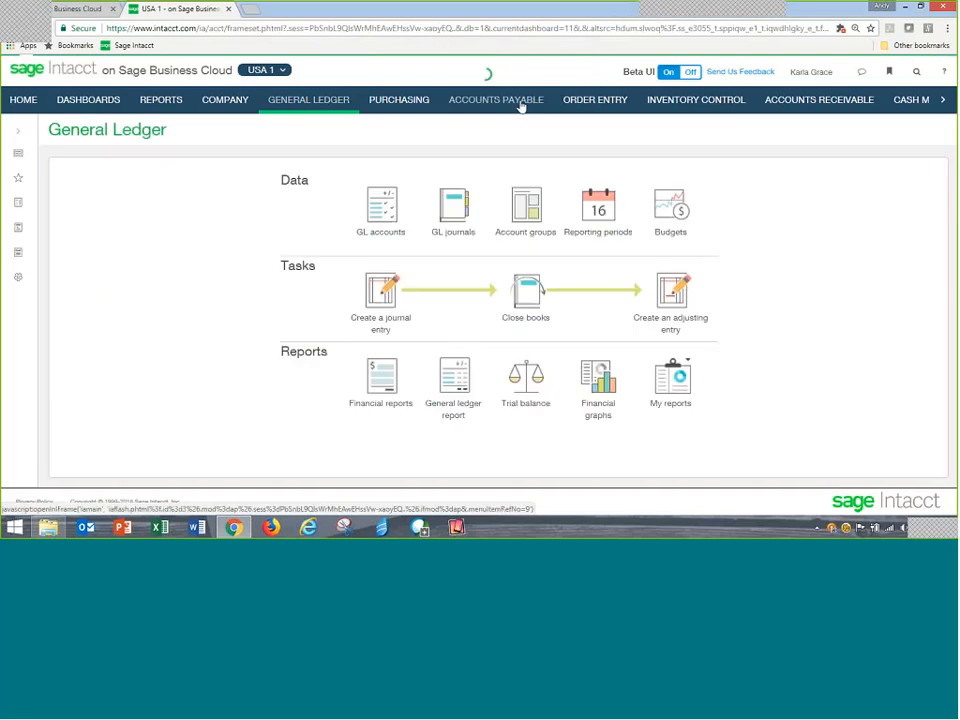
{"action": "left_click", "coordinate": [460, 395]}
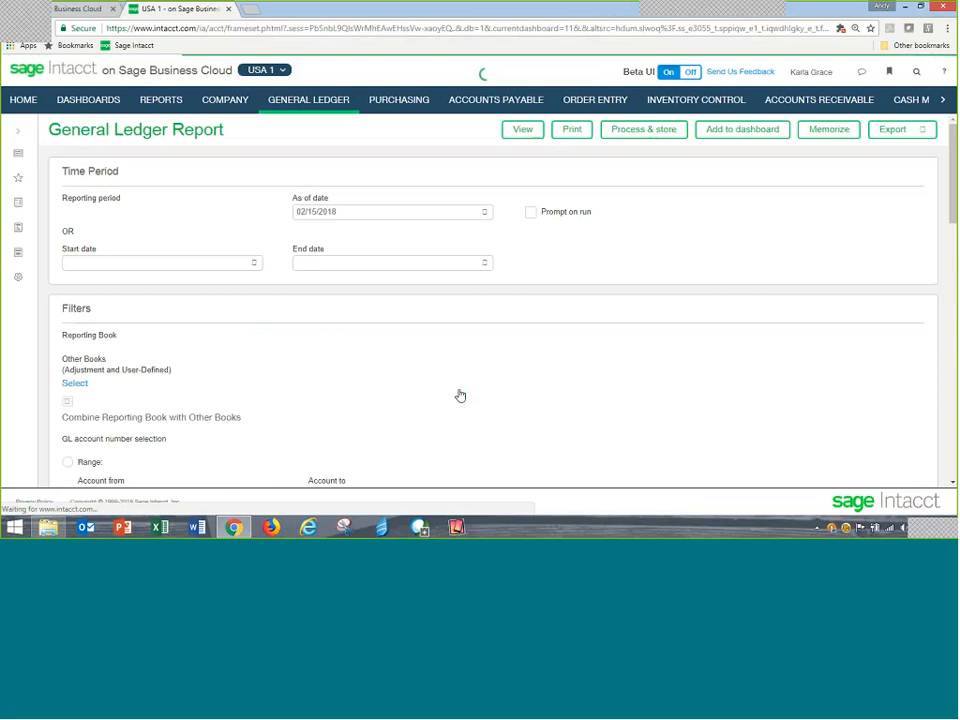
{"action": "left_click", "coordinate": [155, 263]}
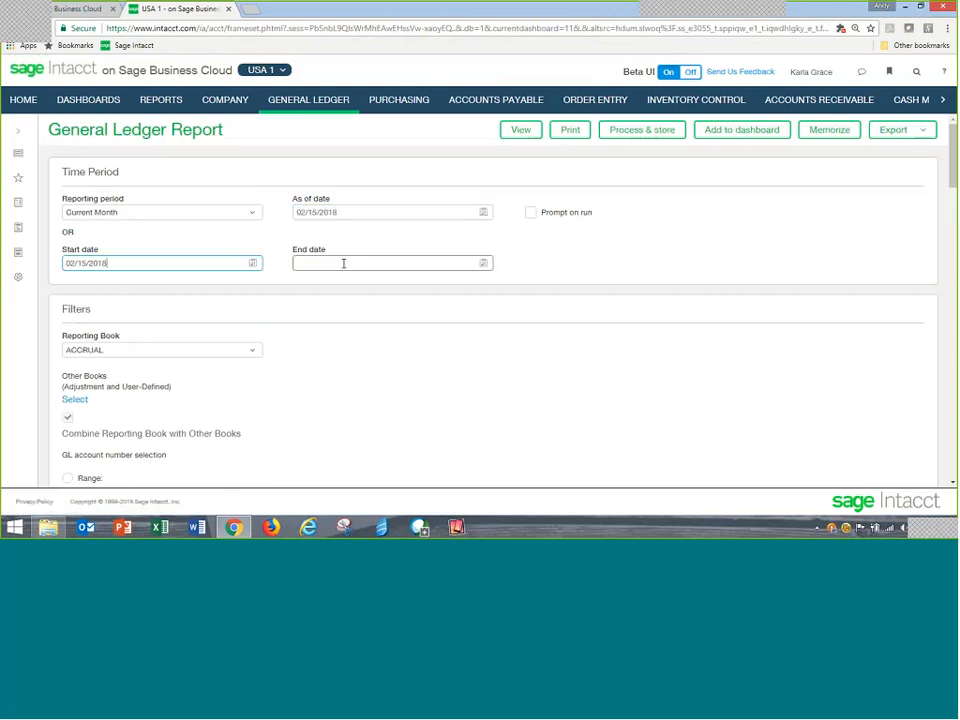
{"action": "left_click", "coordinate": [343, 263]}
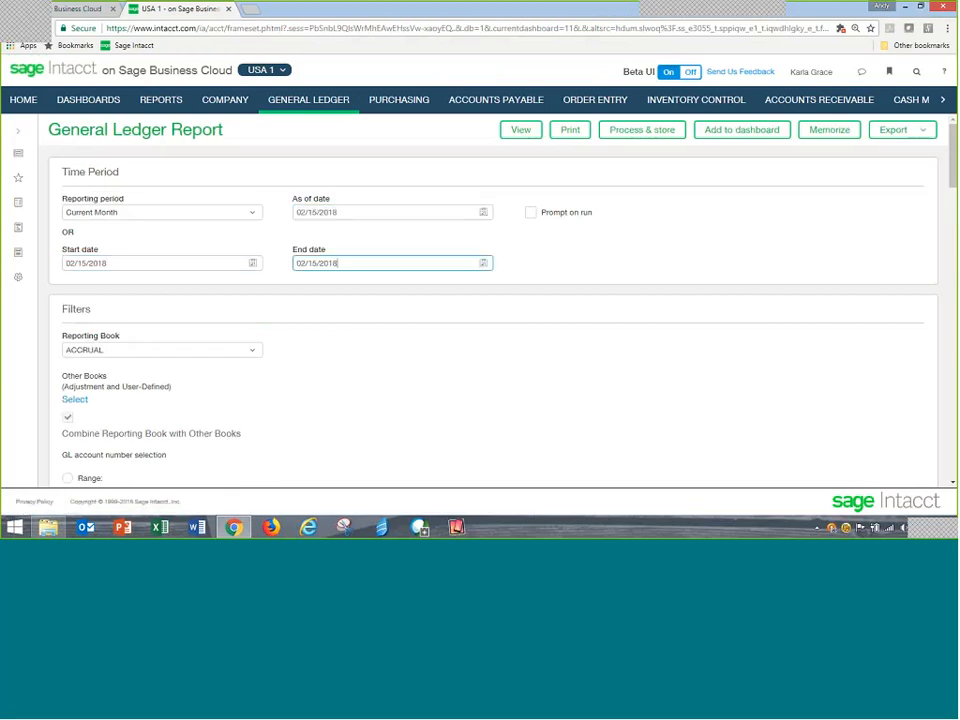
{"action": "left_click", "coordinate": [515, 134]}
{"action": "left_click", "coordinate": [514, 159]}
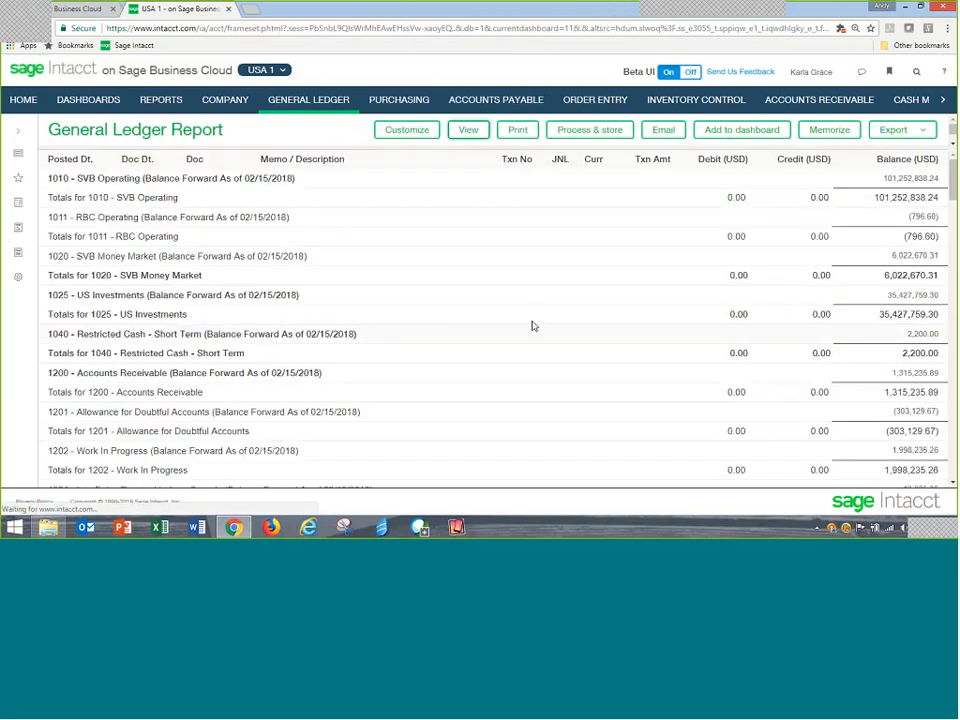
Examine the General Ledger report's 02/15/2018 postings in Inventory, Accounts Payable, Accrued Not Vouchered, Sales and Use Tax Cost, and Office Supplies.
{"action": "scroll", "coordinate": [533, 326], "scroll_direction": "down", "scroll_amount": 5}
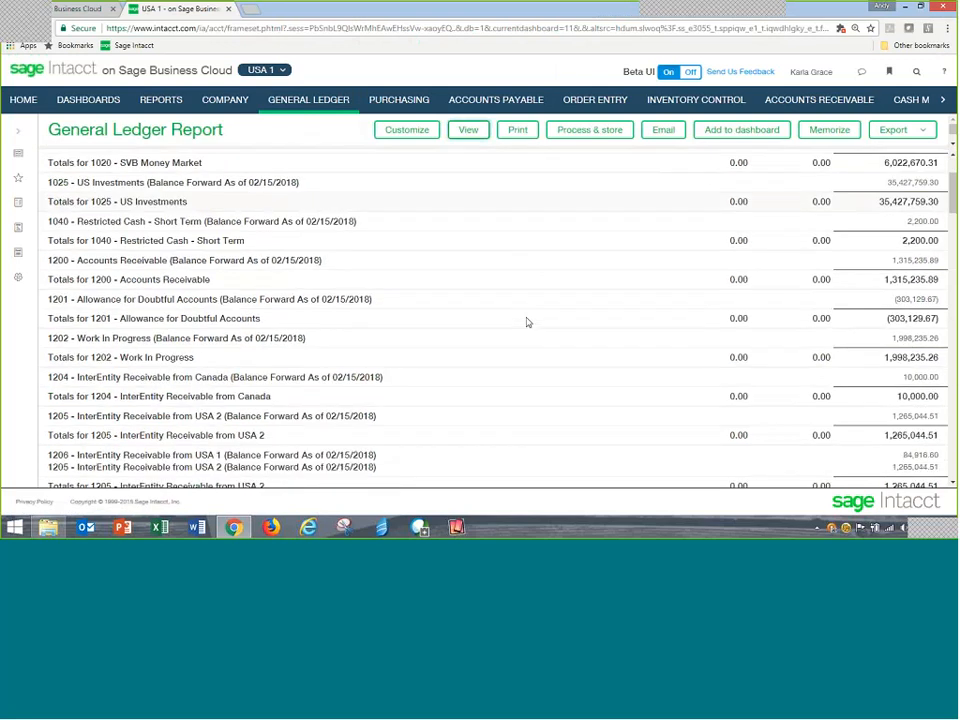
{"action": "scroll", "coordinate": [528, 322], "scroll_direction": "down", "scroll_amount": 5}
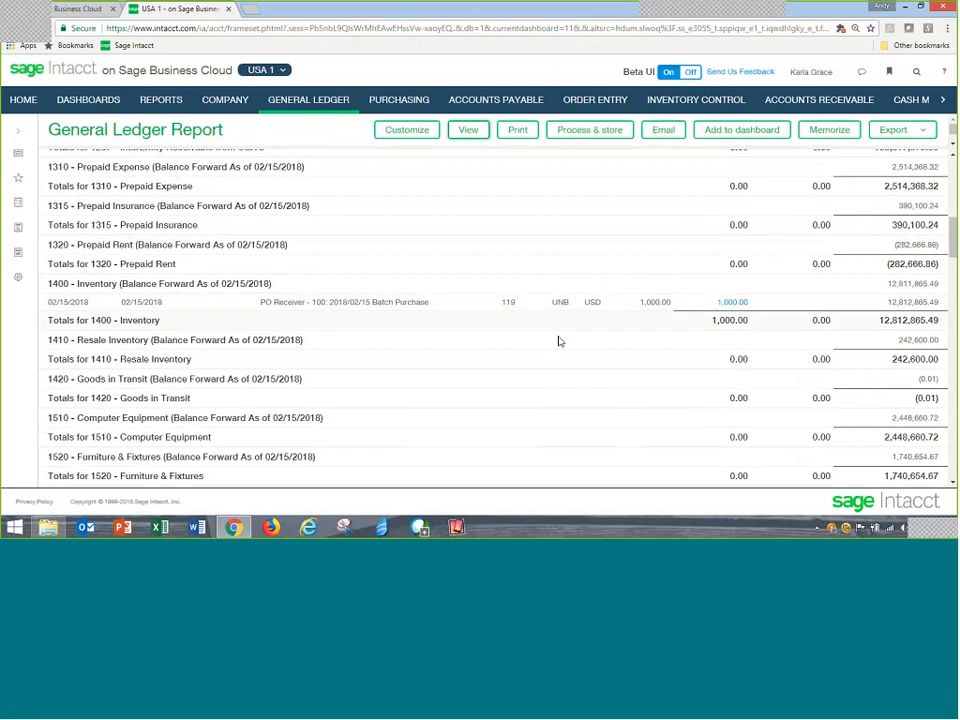
{"action": "scroll", "coordinate": [588, 362], "scroll_direction": "down", "scroll_amount": 5}
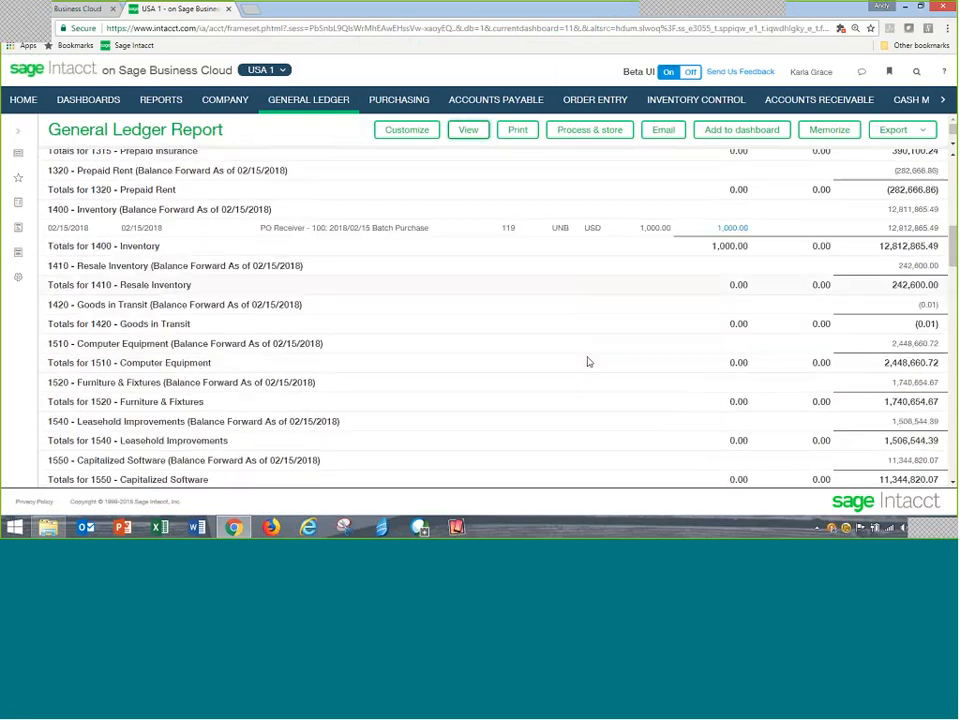
{"action": "scroll", "coordinate": [588, 362], "scroll_direction": "down", "scroll_amount": 10}
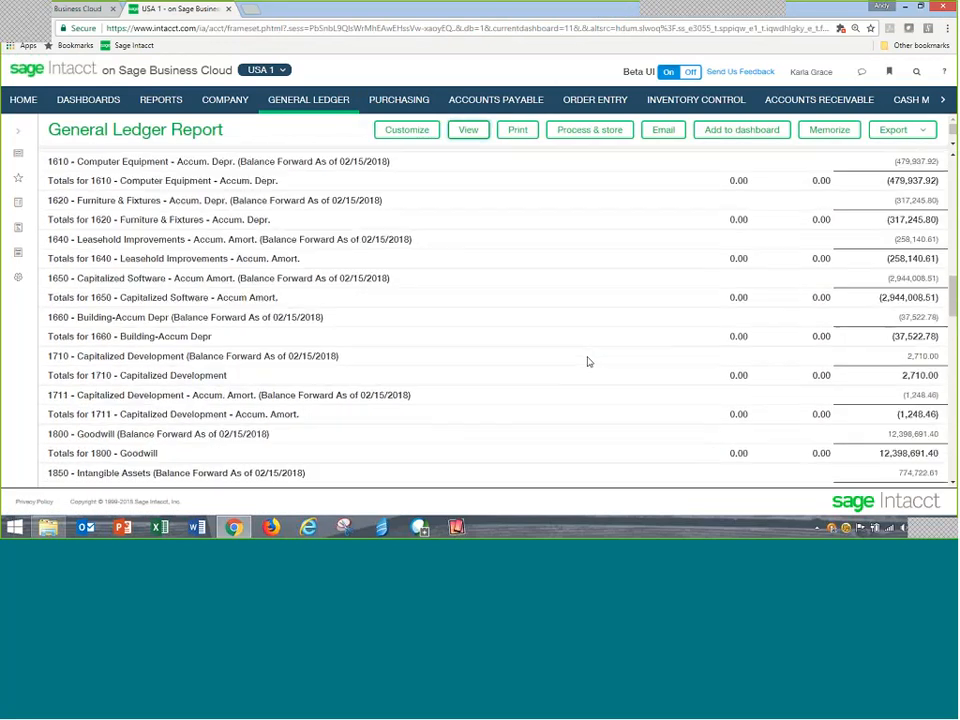
{"action": "scroll", "coordinate": [588, 362], "scroll_direction": "up", "scroll_amount": 2}
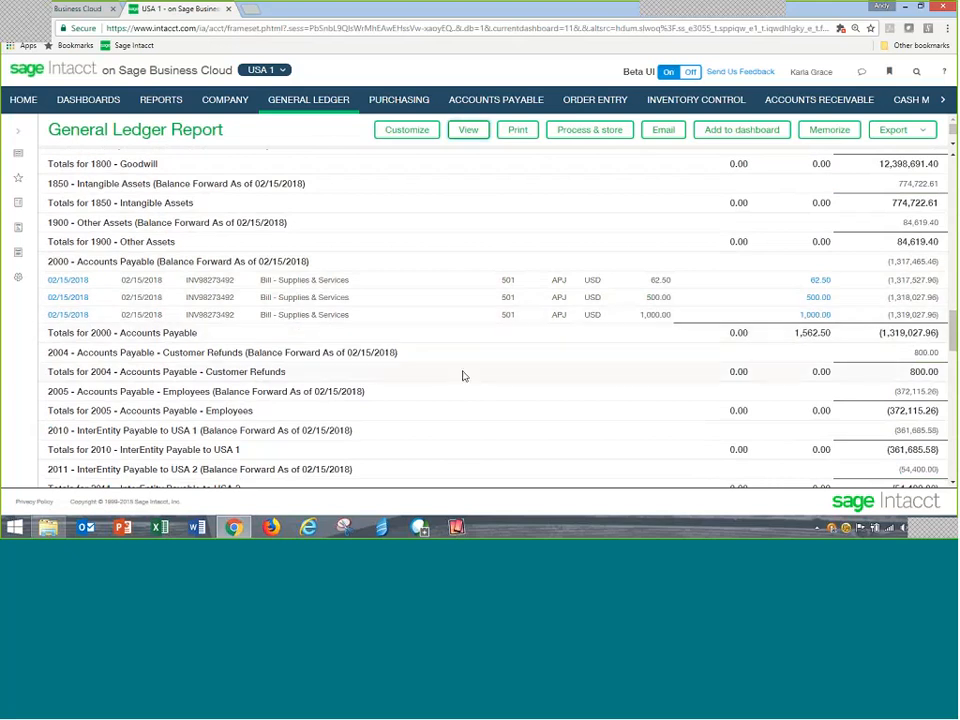
{"action": "scroll", "coordinate": [463, 376], "scroll_direction": "down", "scroll_amount": 6}
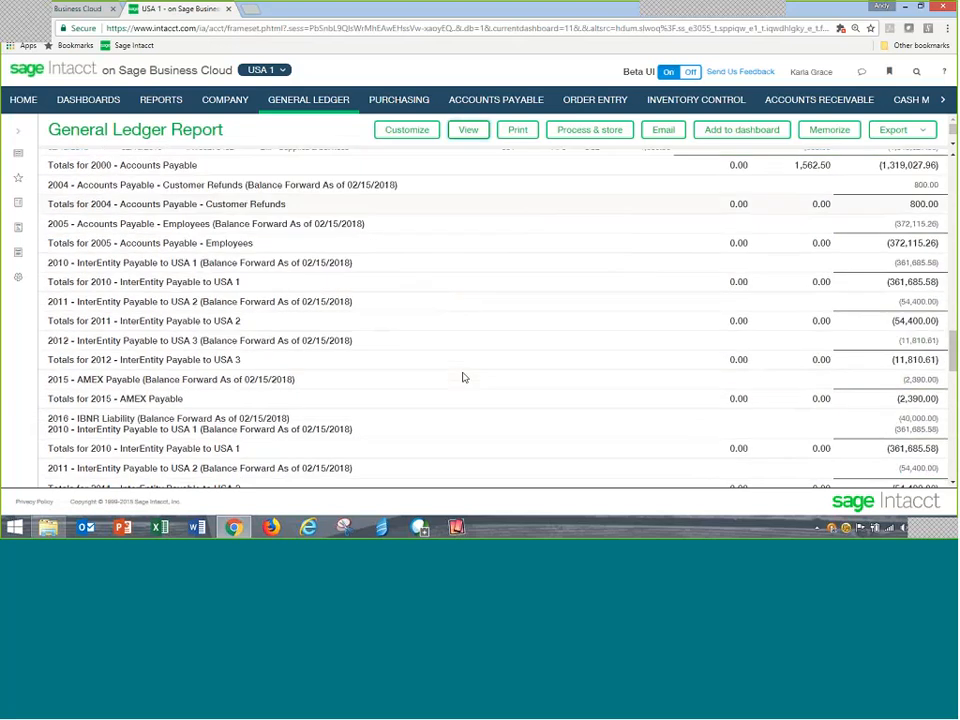
{"action": "scroll", "coordinate": [463, 377], "scroll_direction": "down", "scroll_amount": 5}
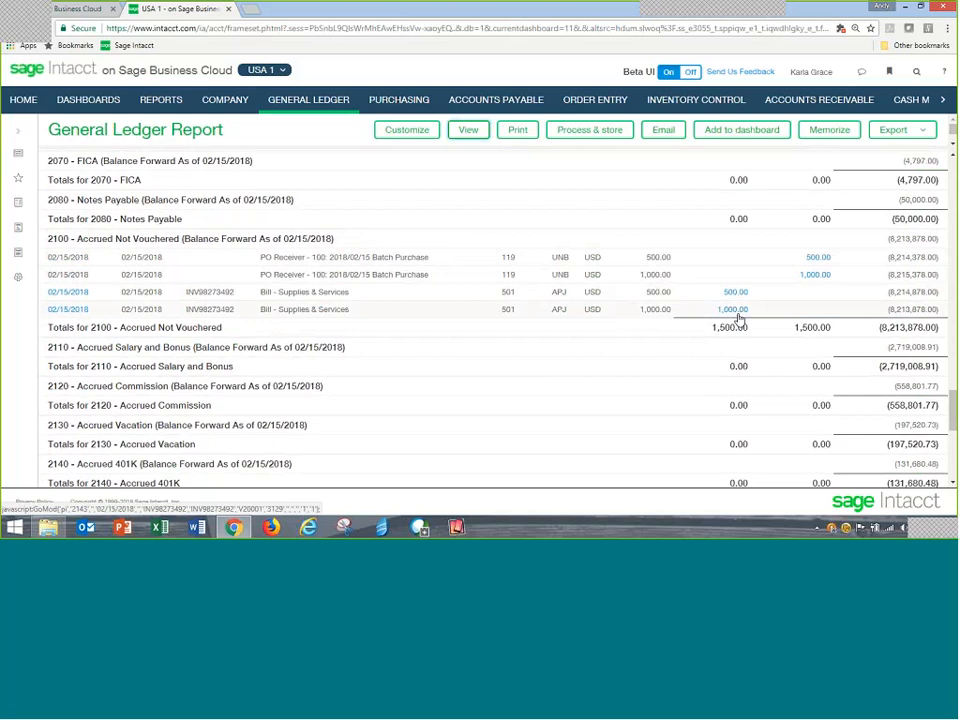
{"action": "scroll", "coordinate": [479, 365], "scroll_direction": "down", "scroll_amount": 2}
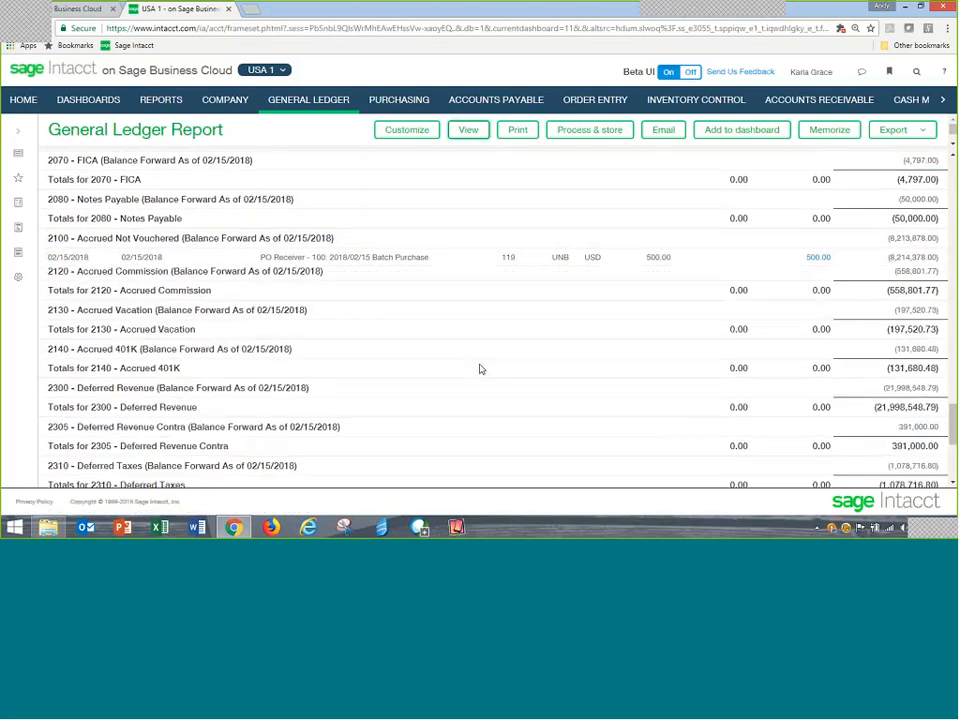
{"action": "scroll", "coordinate": [479, 368], "scroll_direction": "down", "scroll_amount": 5}
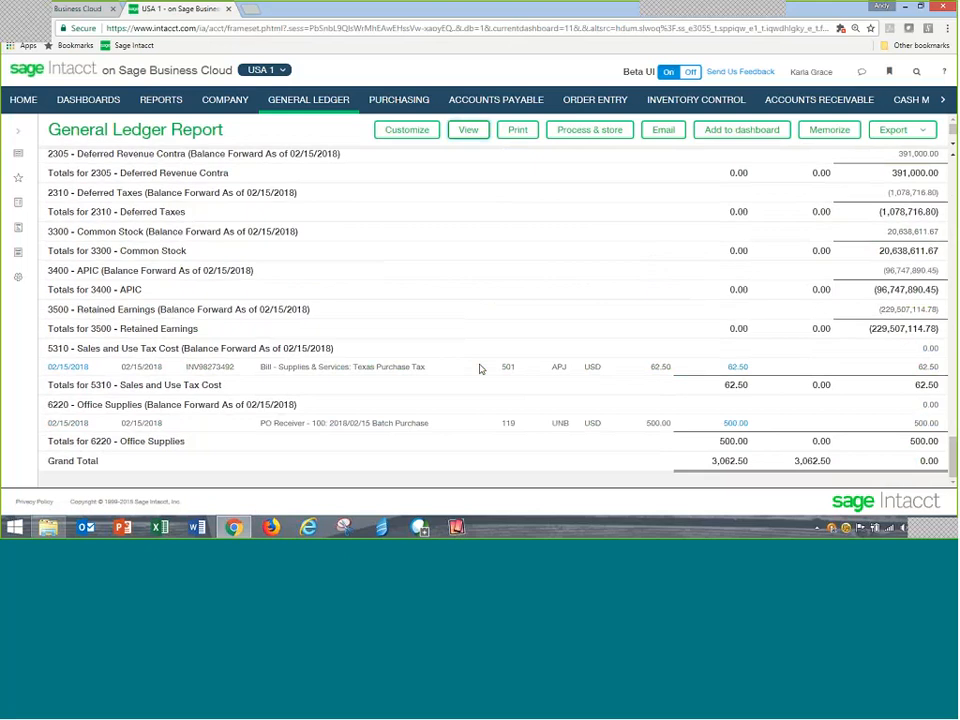
{"action": "left_click", "coordinate": [738, 371]}
{"action": "left_click", "coordinate": [732, 427]}
Leave the General Ledger report and open the Purchasing overview to review its tasks and reports.
{"action": "left_click", "coordinate": [396, 100]}
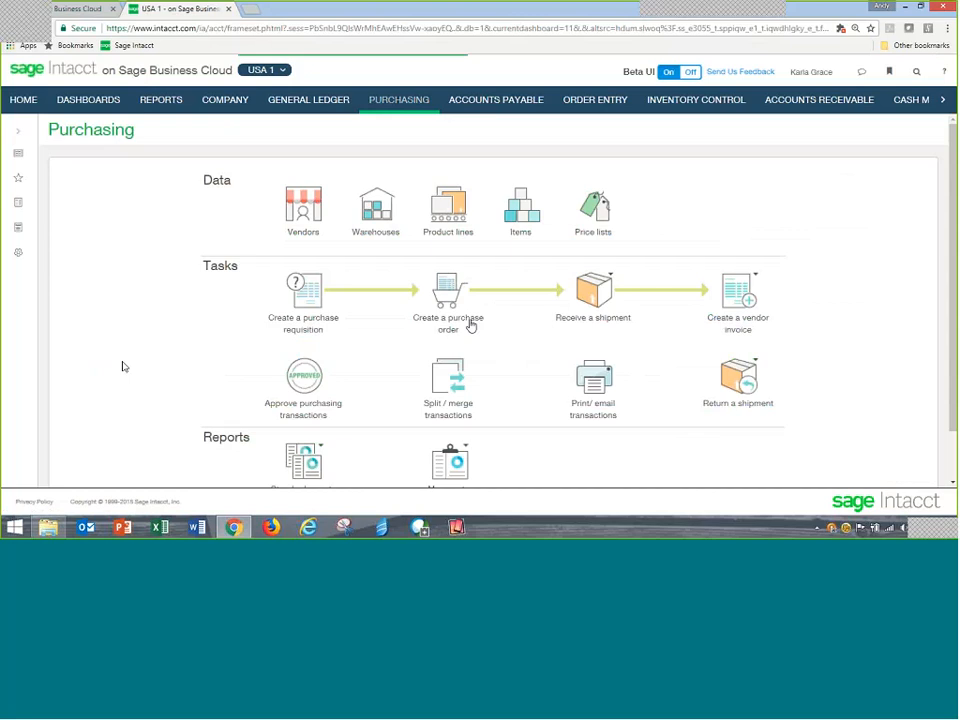
{"action": "scroll", "coordinate": [110, 364], "scroll_direction": "down", "scroll_amount": 2}
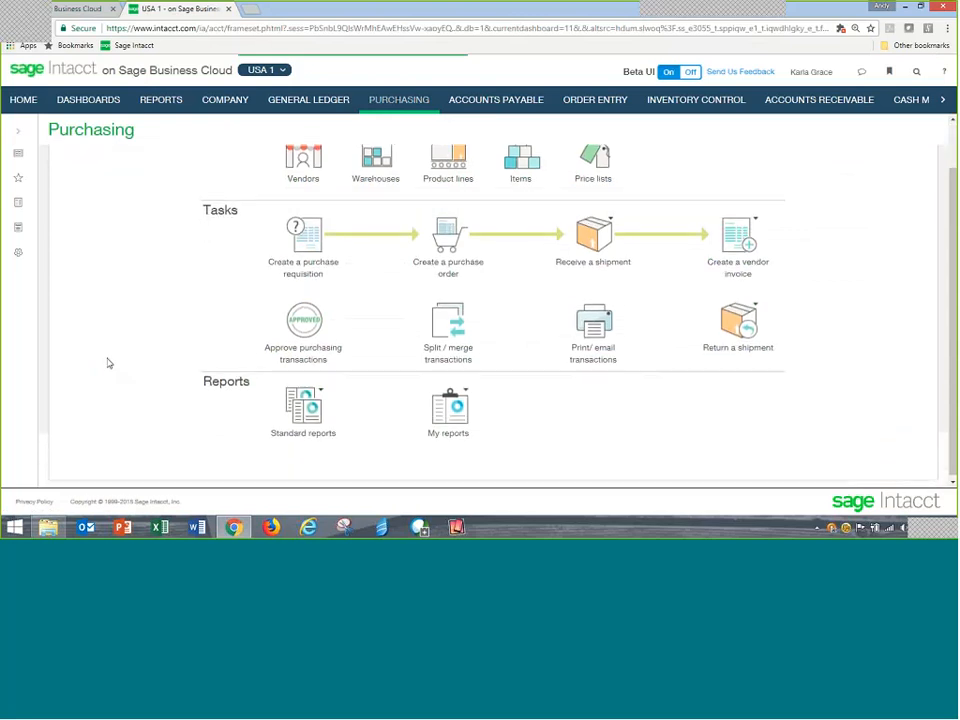